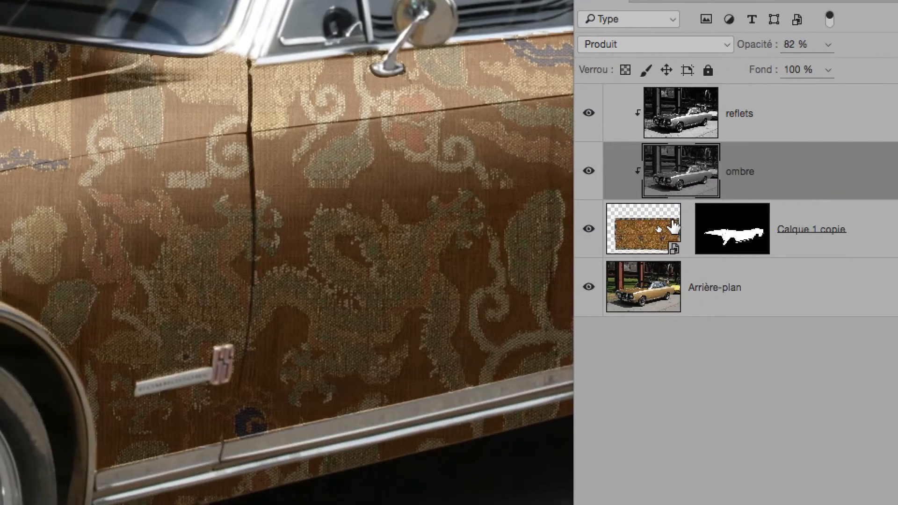
Select the fabric pattern layer Calque 1 copie as the target of a colour adjustment.
{"action": "left_click", "coordinate": [648, 236]}
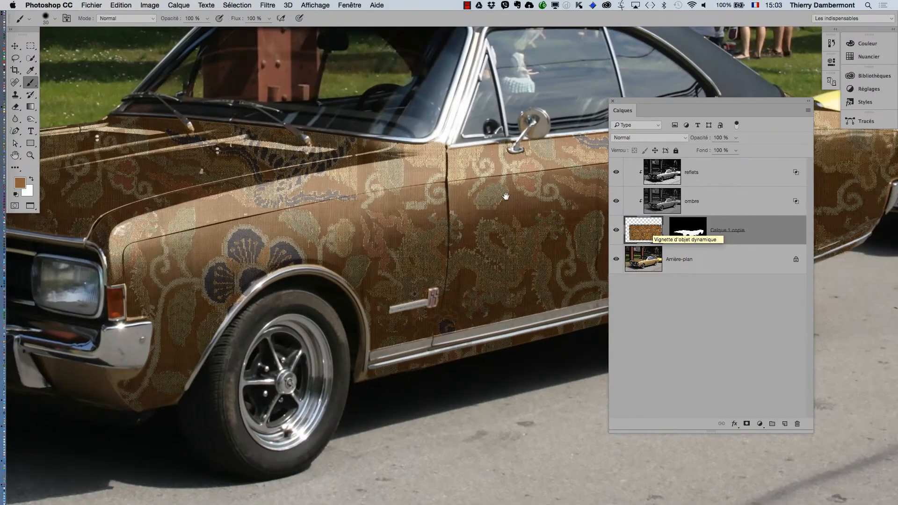
{"action": "scroll", "coordinate": [373, 159], "scroll_direction": "right", "scroll_amount": 2}
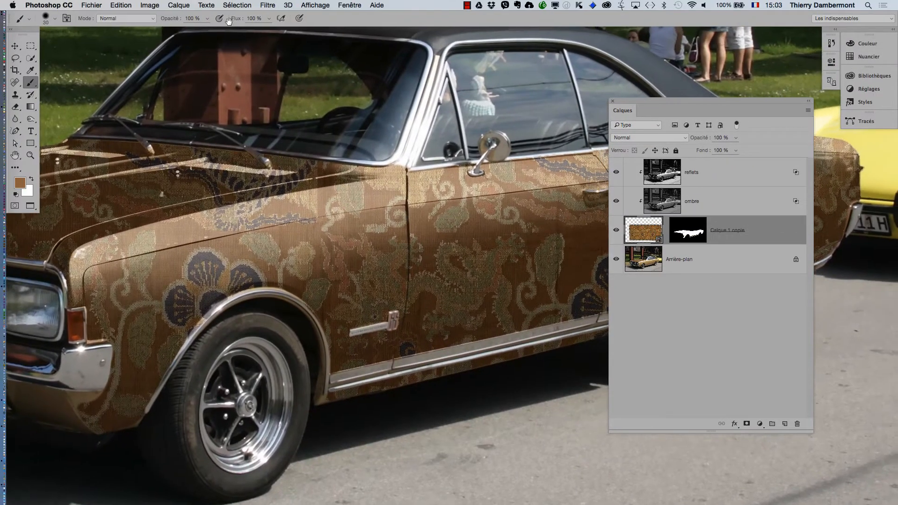
{"action": "left_click", "coordinate": [267, 5]}
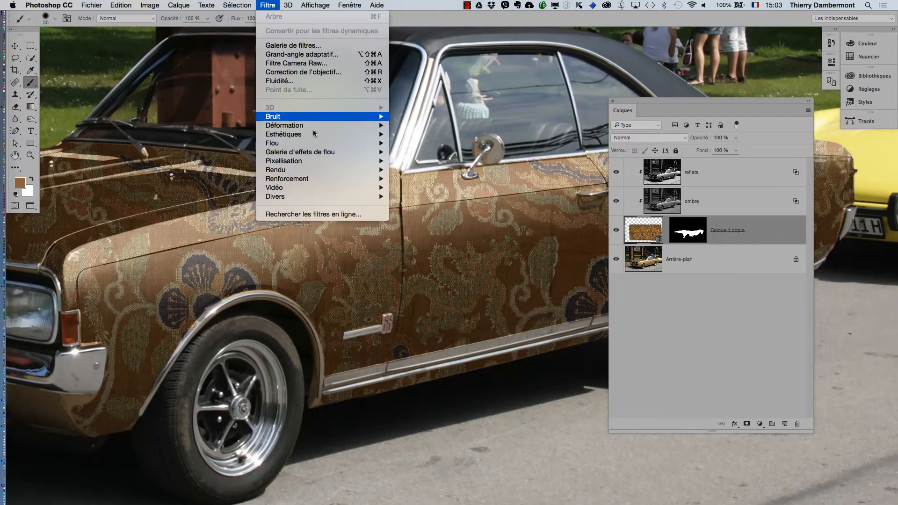
{"action": "mouse_move", "coordinate": [321, 161]}
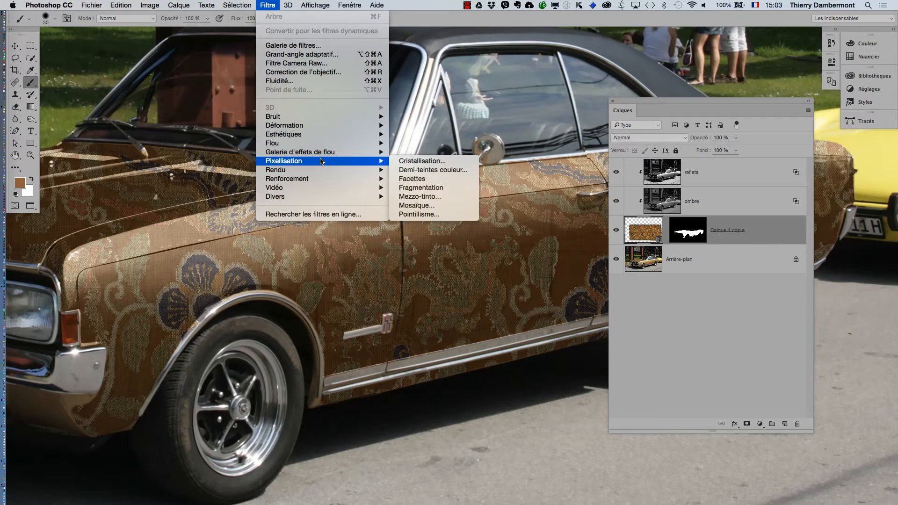
{"action": "mouse_move", "coordinate": [187, 2]}
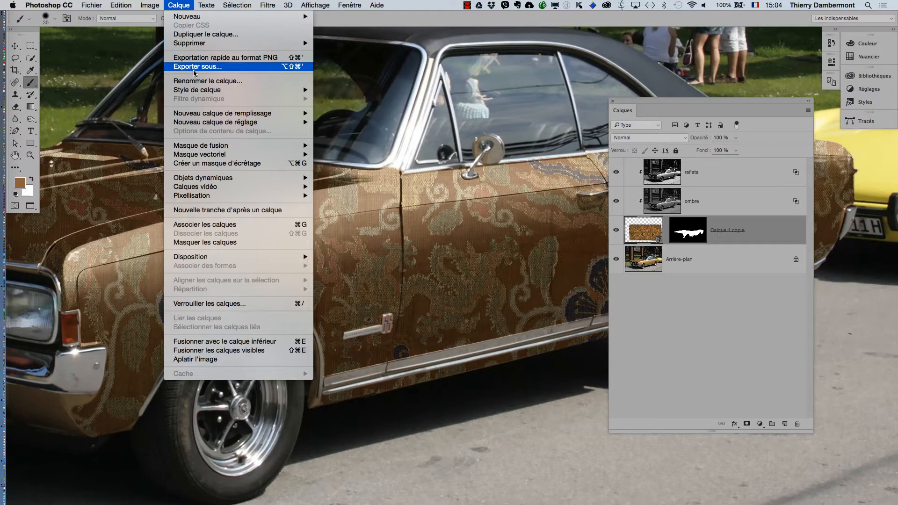
{"action": "mouse_move", "coordinate": [258, 126]}
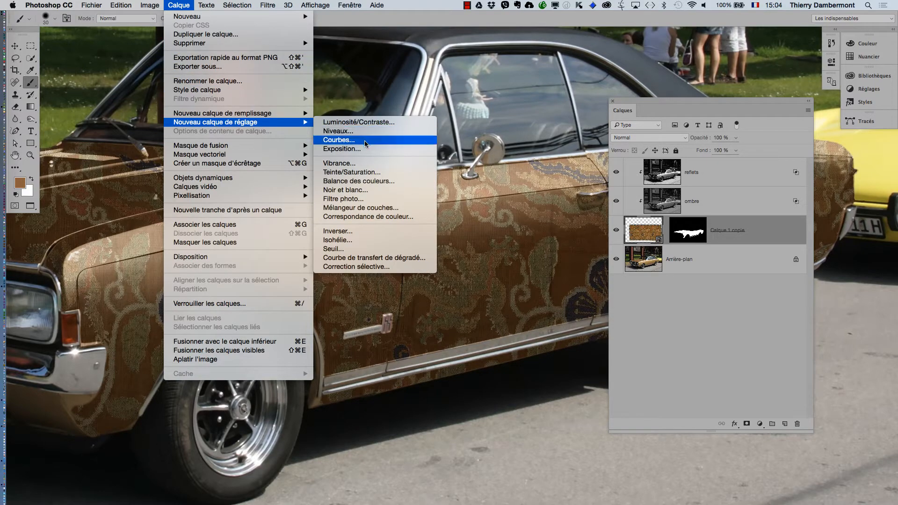
{"action": "left_click", "coordinate": [368, 172]}
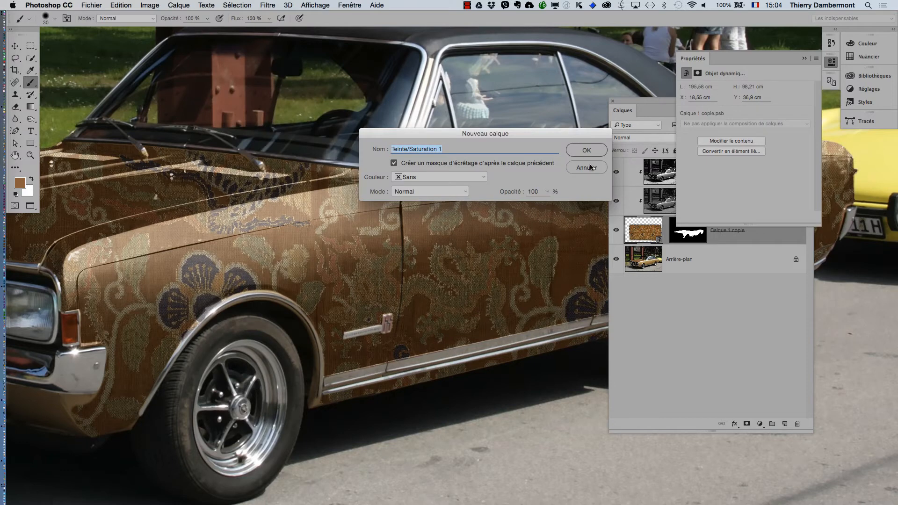
{"action": "left_click", "coordinate": [591, 167]}
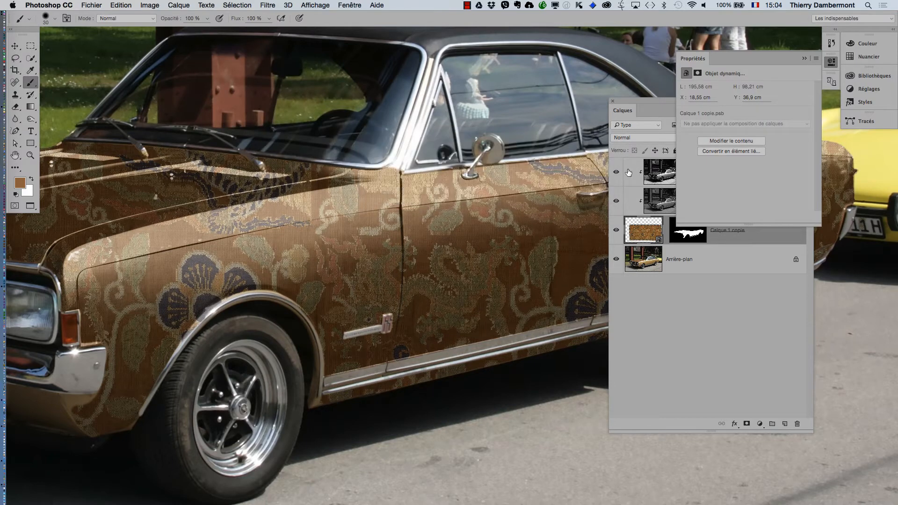
{"action": "left_click", "coordinate": [804, 60]}
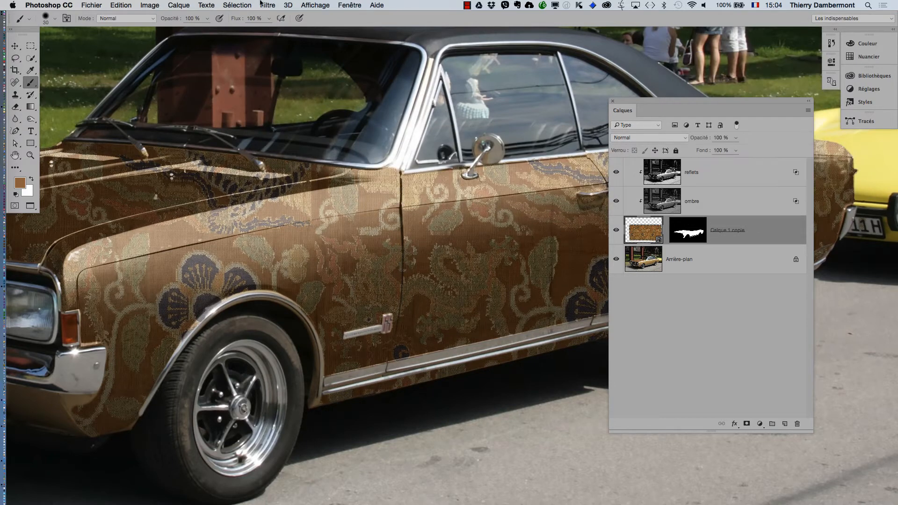
Add a Channel Mixer adjustment layer clipped to Calque 1 copie, and move and enlarge its settings panel.
{"action": "left_click", "coordinate": [179, 6]}
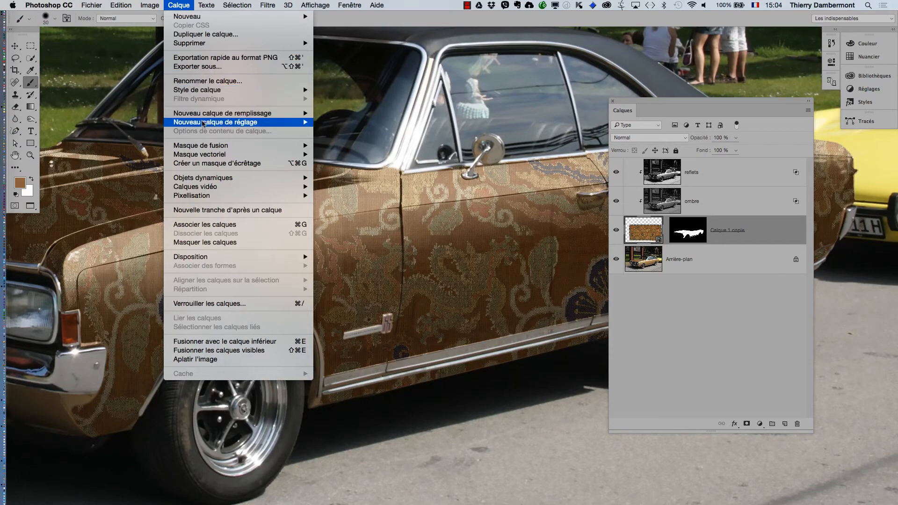
{"action": "mouse_move", "coordinate": [211, 124]}
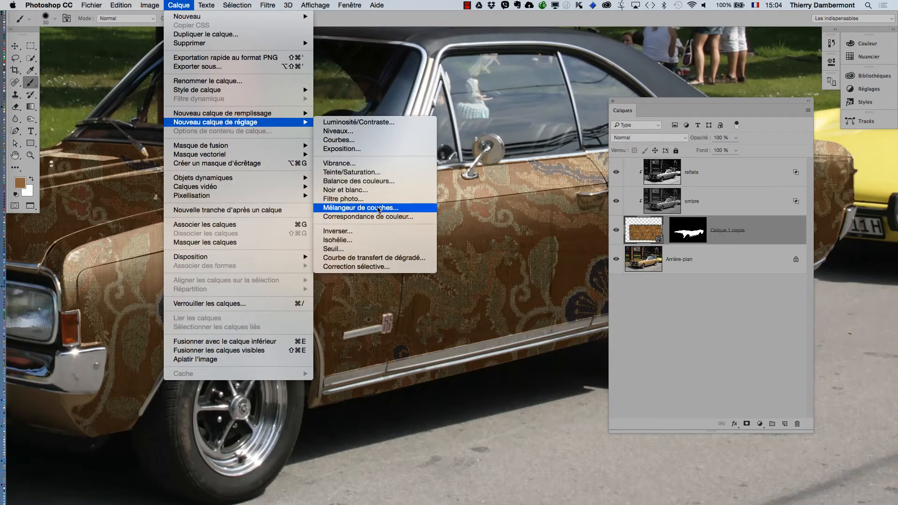
{"action": "left_click", "coordinate": [364, 207]}
{"action": "left_click", "coordinate": [594, 151]}
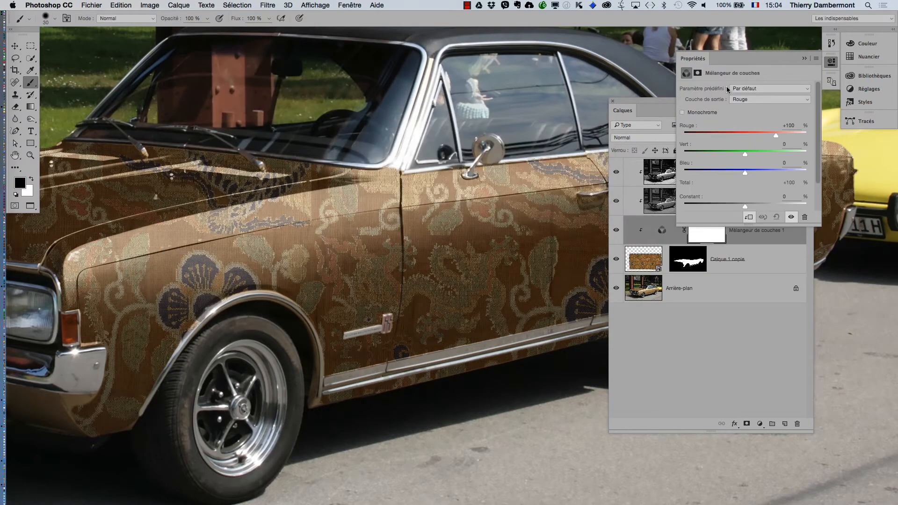
{"action": "left_click_drag", "start_coordinate": [711, 57], "coordinate": [401, 148]}
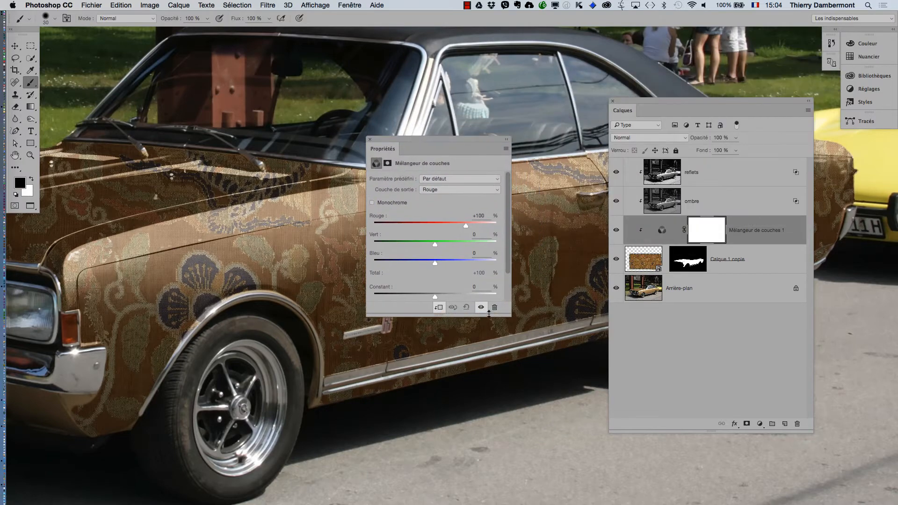
{"action": "left_click_drag", "start_coordinate": [508, 315], "coordinate": [520, 343]}
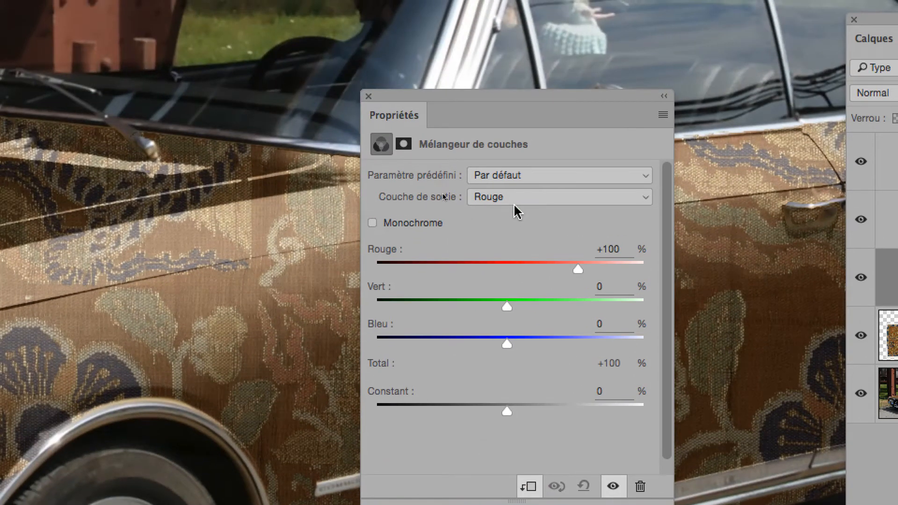
{"action": "left_click", "coordinate": [507, 112]}
{"action": "left_click", "coordinate": [508, 123]}
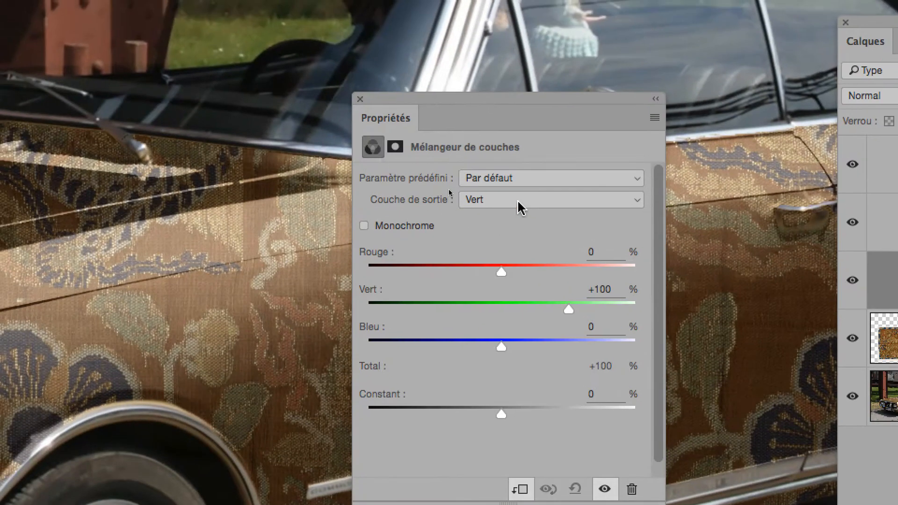
{"action": "left_click", "coordinate": [510, 145]}
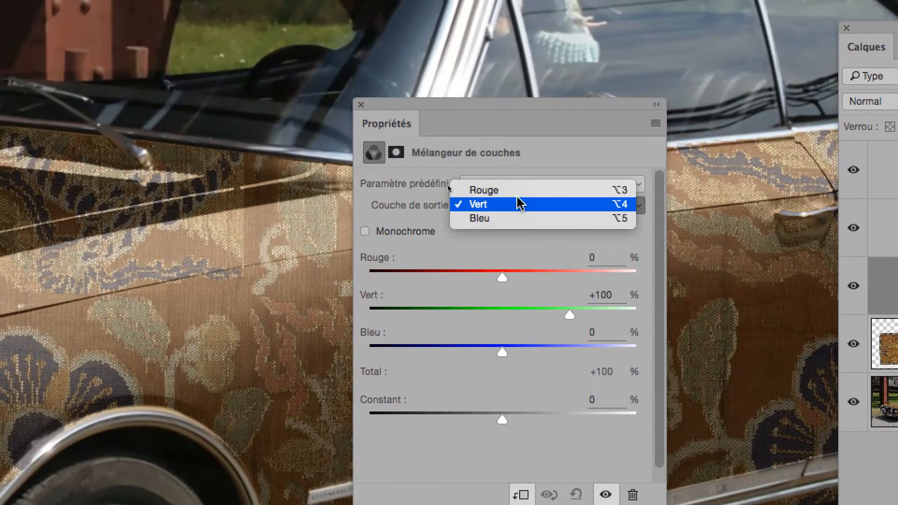
{"action": "left_click", "coordinate": [520, 200]}
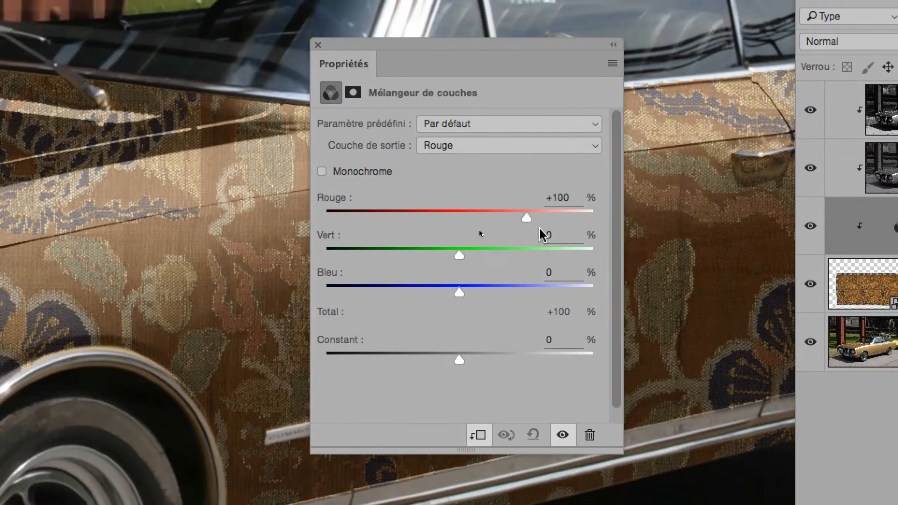
For the mixer's Rouge output channel, set the red contribution to 0% and the green contribution to +101%.
{"action": "left_click_drag", "start_coordinate": [568, 279], "coordinate": [567, 281]}
{"action": "left_click_drag", "start_coordinate": [534, 228], "coordinate": [470, 229]}
{"action": "left_click_drag", "start_coordinate": [510, 262], "coordinate": [583, 262]}
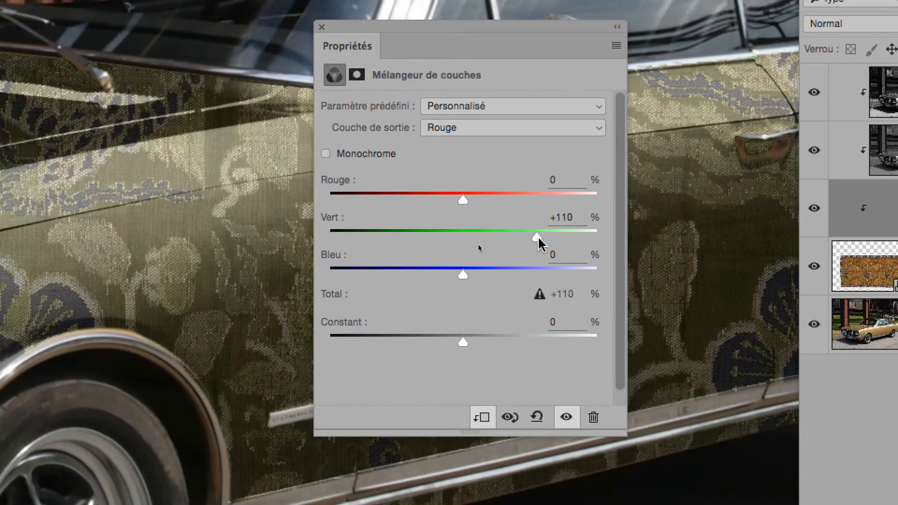
{"action": "left_click_drag", "start_coordinate": [537, 236], "coordinate": [531, 236]}
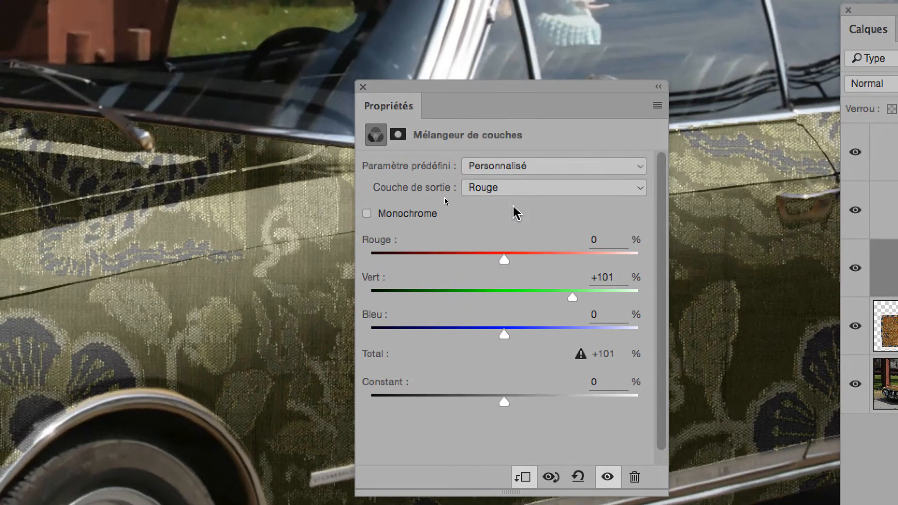
For the mixer's Vert output channel, set green to -1% and red to +78%, moving the panel off the car.
{"action": "left_click", "coordinate": [473, 131]}
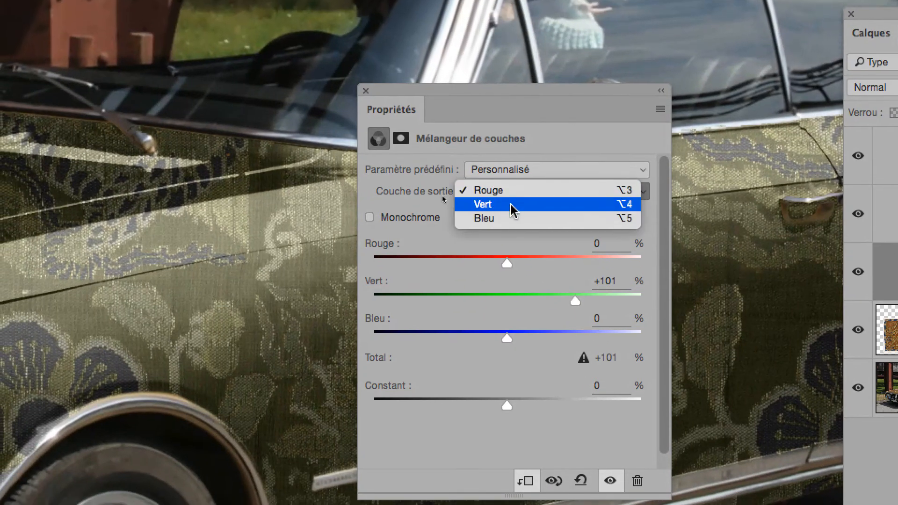
{"action": "left_click", "coordinate": [513, 210]}
{"action": "left_click_drag", "start_coordinate": [570, 300], "coordinate": [506, 301]}
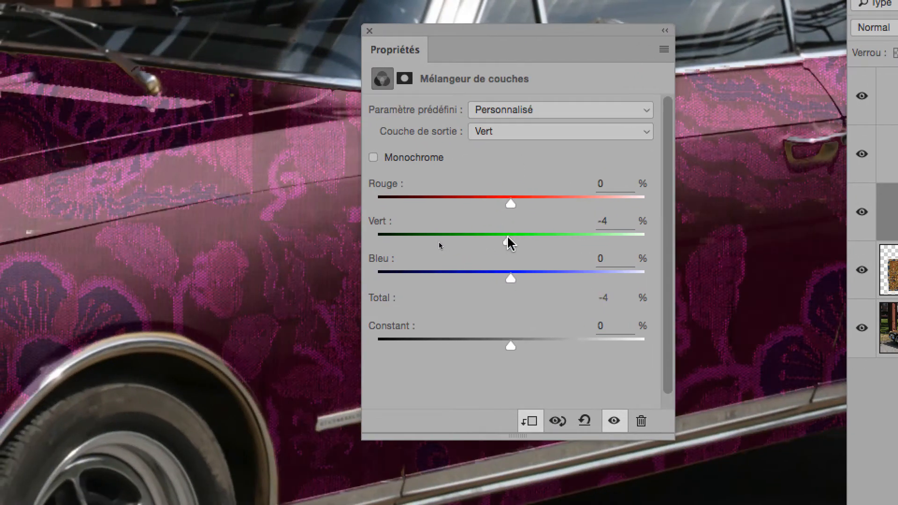
{"action": "left_click_drag", "start_coordinate": [510, 242], "coordinate": [575, 226]}
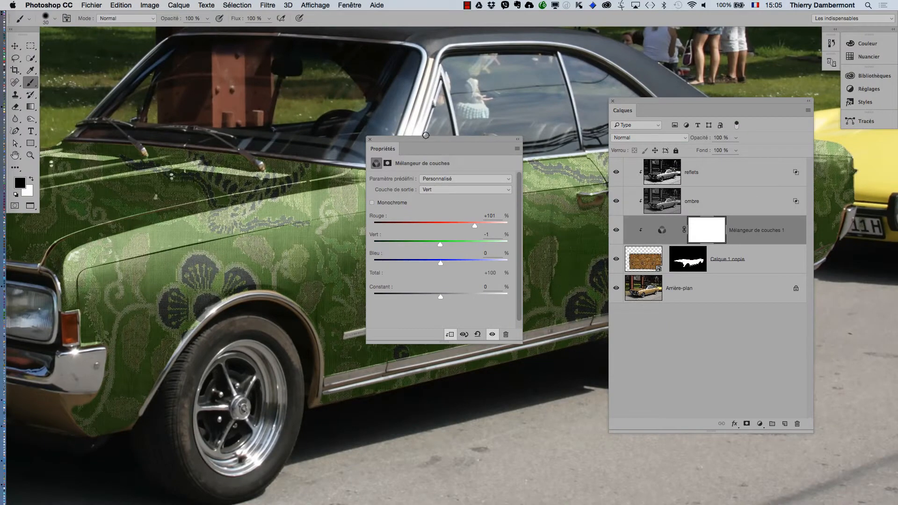
{"action": "left_click_drag", "start_coordinate": [426, 139], "coordinate": [591, 60]}
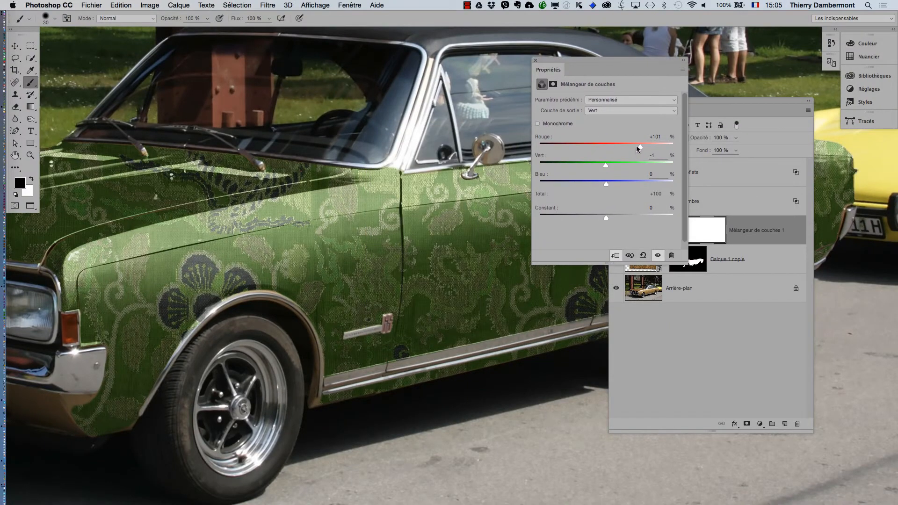
{"action": "mouse_move", "coordinate": [638, 148]}
{"action": "left_mouse_down"}
{"action": "mouse_move", "coordinate": [601, 112]}
{"action": "mouse_move", "coordinate": [624, 120]}
{"action": "mouse_move", "coordinate": [632, 138]}
{"action": "left_mouse_up"}
For the mixer's Rouge output channel, set the red contribution to +47% and the green contribution to +61%.
{"action": "left_click", "coordinate": [596, 112]}
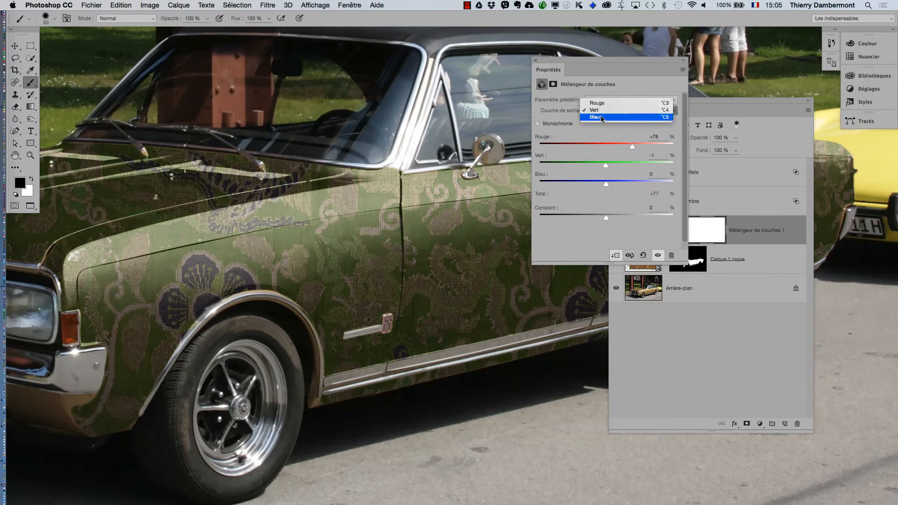
{"action": "left_click", "coordinate": [602, 102]}
{"action": "mouse_move", "coordinate": [639, 164]}
{"action": "left_mouse_down"}
{"action": "mouse_move", "coordinate": [625, 165]}
{"action": "mouse_move", "coordinate": [636, 147]}
{"action": "mouse_move", "coordinate": [611, 145]}
{"action": "mouse_move", "coordinate": [635, 165]}
{"action": "mouse_move", "coordinate": [626, 165]}
{"action": "left_mouse_up"}
For the mixer's Bleu output channel, set the blue contribution to +53% and the green contribution to +82%.
{"action": "left_click", "coordinate": [596, 112]}
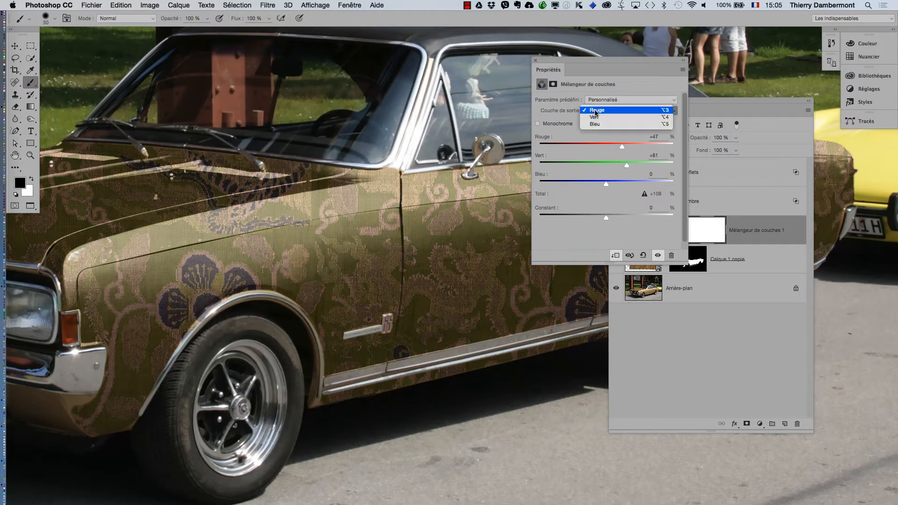
{"action": "left_click", "coordinate": [598, 124]}
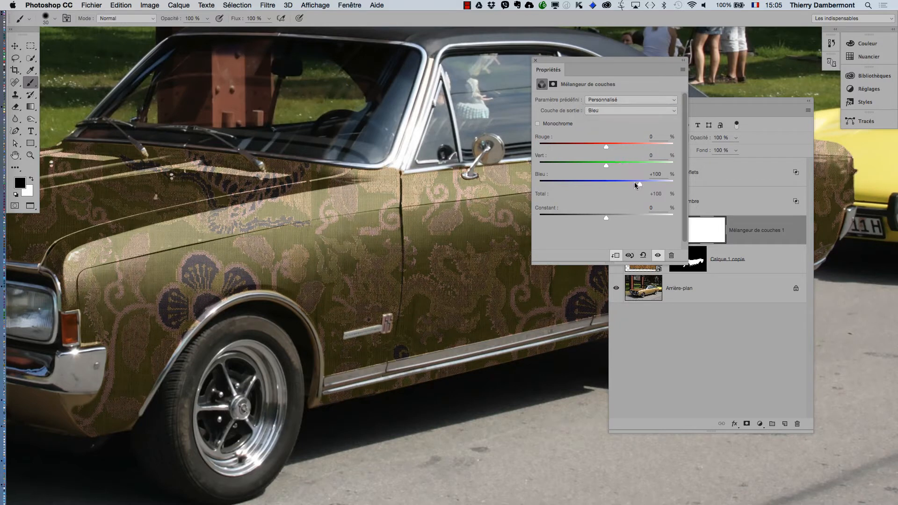
{"action": "left_click_drag", "start_coordinate": [626, 182], "coordinate": [633, 161]}
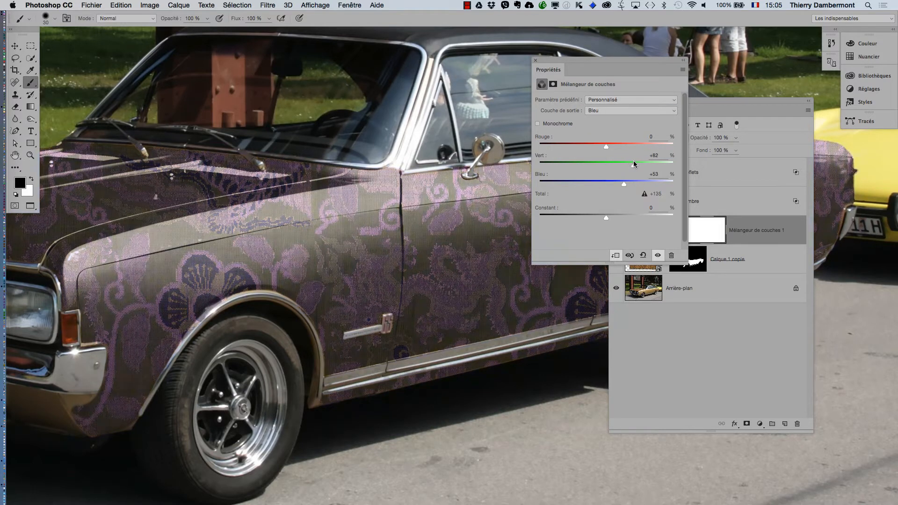
Close the mixer settings and compare the whole car with the Channel Mixer layer hidden and shown.
{"action": "left_click", "coordinate": [457, 236], "text": "alt"}
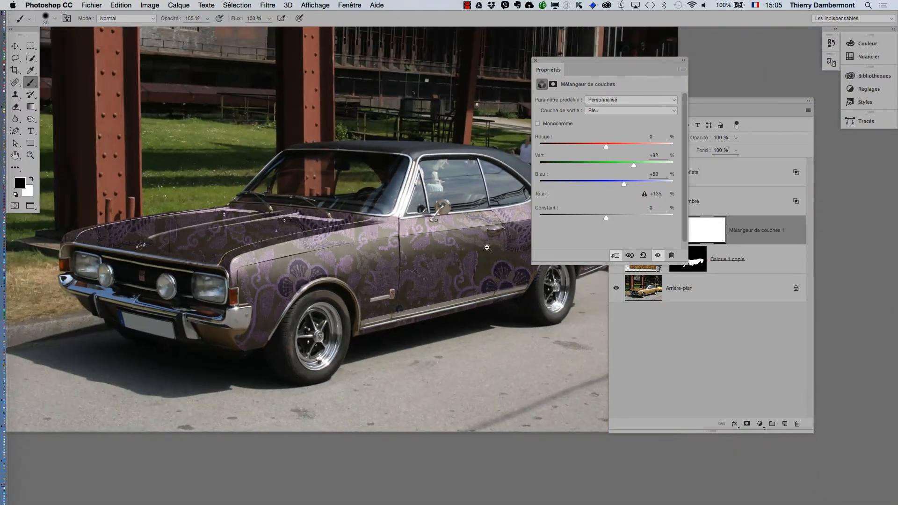
{"action": "left_click", "coordinate": [536, 61]}
{"action": "left_click", "coordinate": [614, 231]}
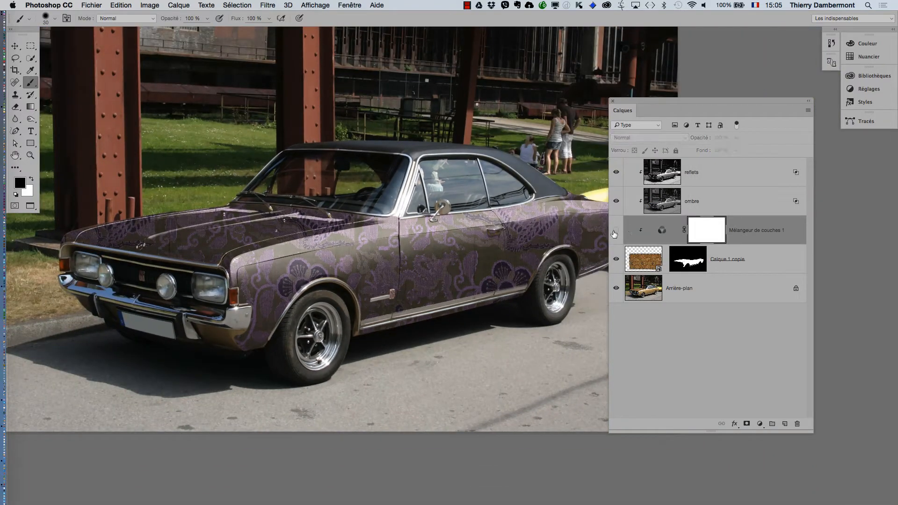
{"action": "left_click", "coordinate": [615, 231]}
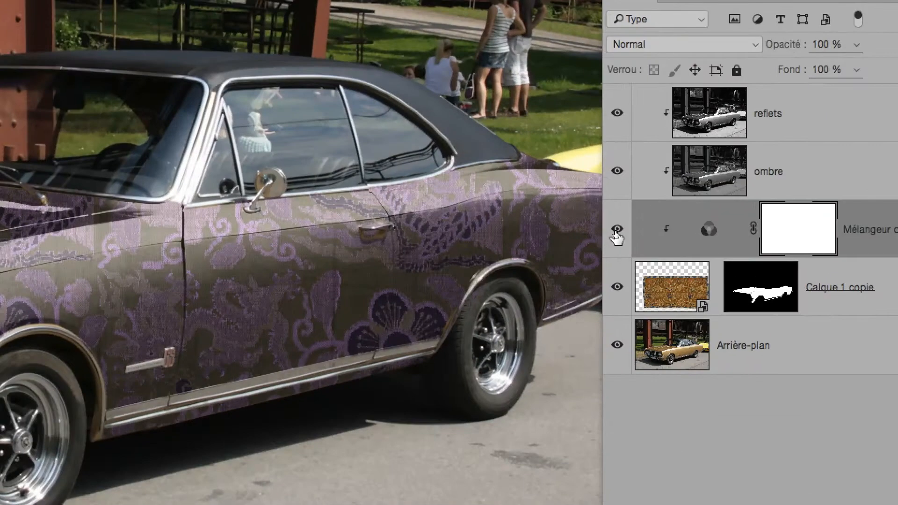
{"action": "left_click", "coordinate": [616, 231]}
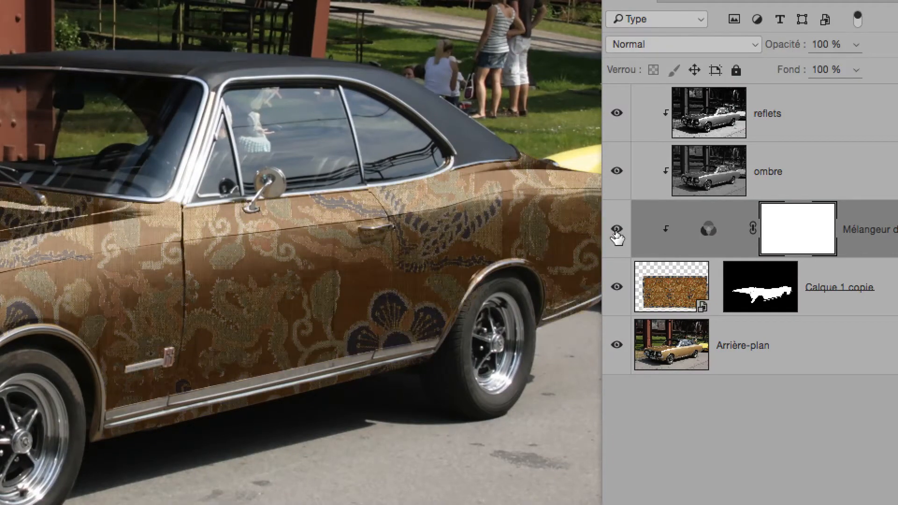
{"action": "left_click", "coordinate": [615, 231]}
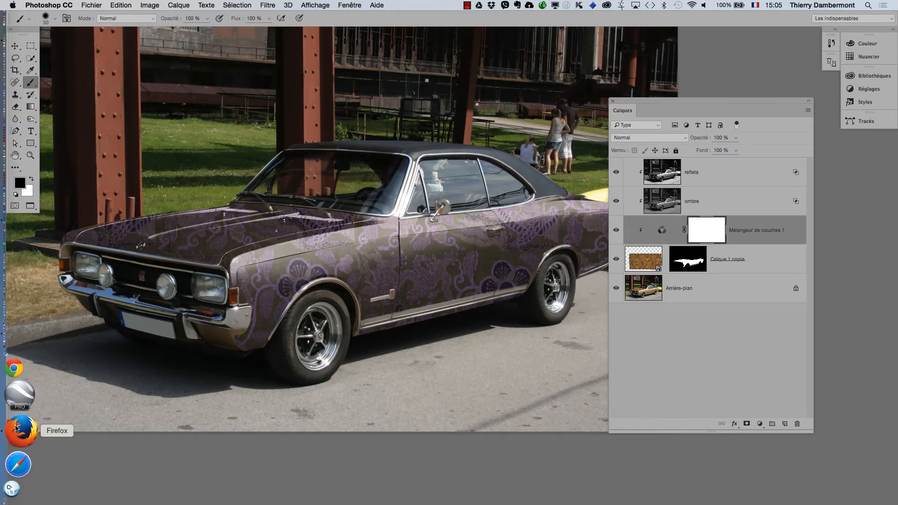
Switch to Firefox and bring up the start of the Google Images results for pattern "public domain".
{"action": "left_click", "coordinate": [11, 406]}
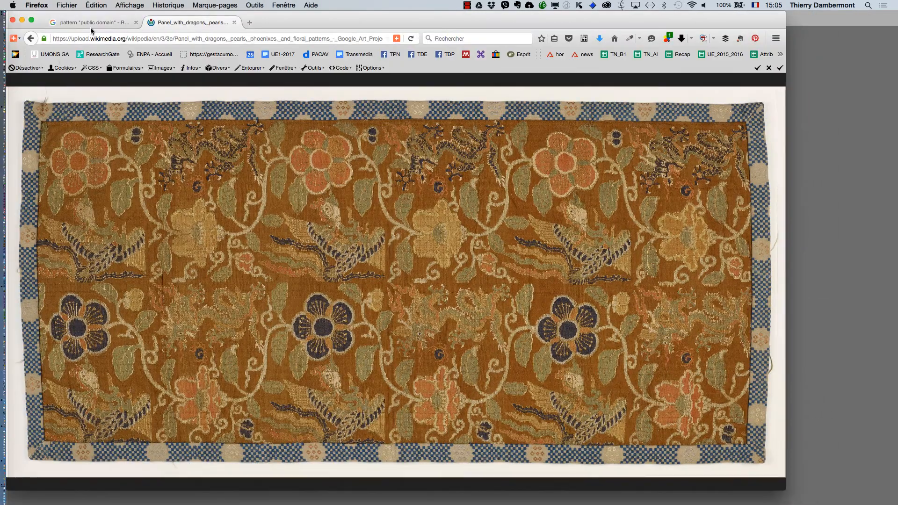
{"action": "left_click", "coordinate": [94, 22]}
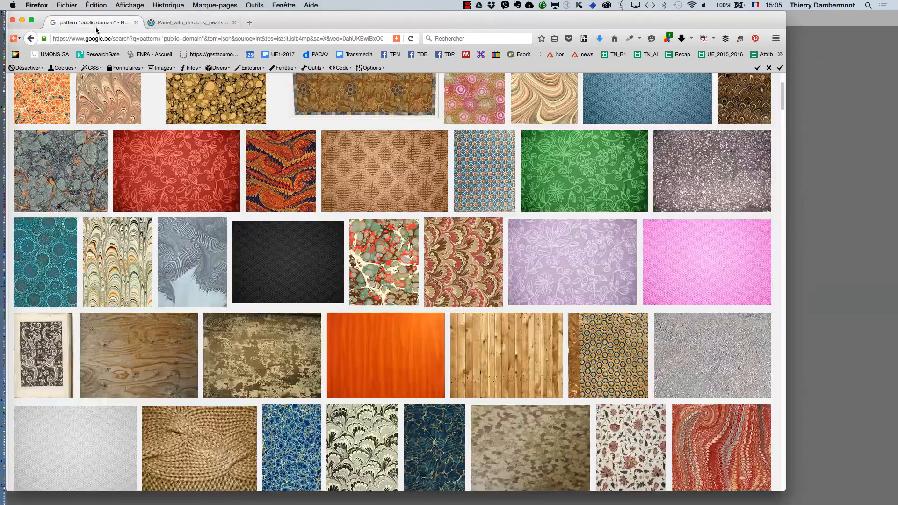
{"action": "scroll", "coordinate": [267, 91], "scroll_direction": "up", "scroll_amount": 3}
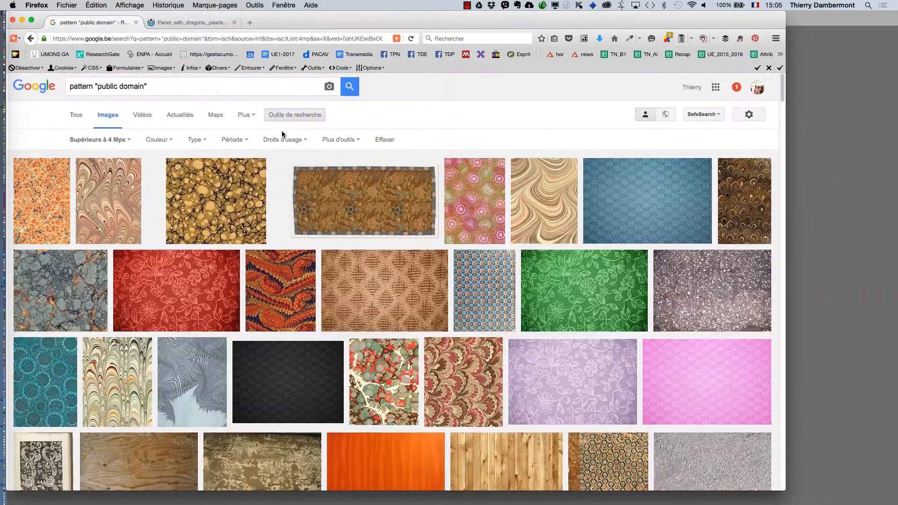
Search Google Images for desert "public domain" in place of the pattern query.
{"action": "double_click", "coordinate": [89, 88]}
{"action": "type", "text": "desrte"}
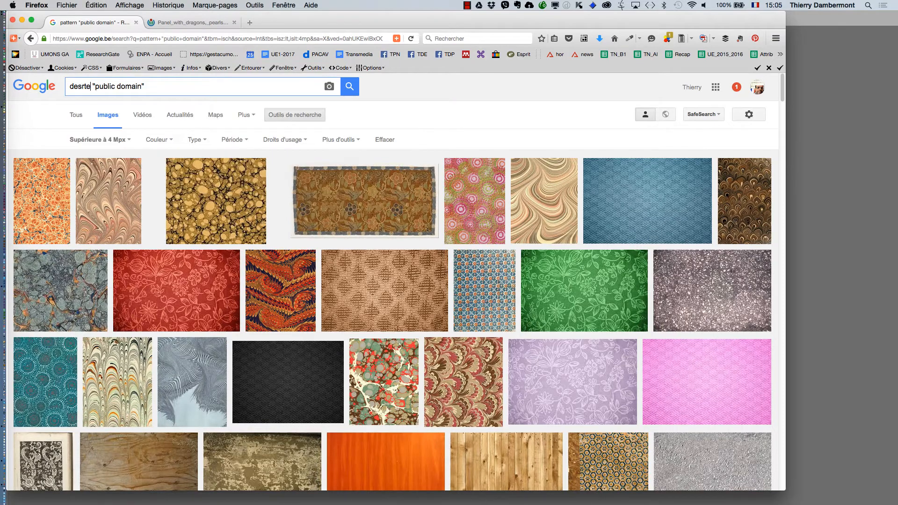
{"action": "key", "text": "BackSpace"}
{"action": "key", "text": "BackSpace"}
{"action": "key", "text": "BackSpace"}
{"action": "type", "text": "er"}
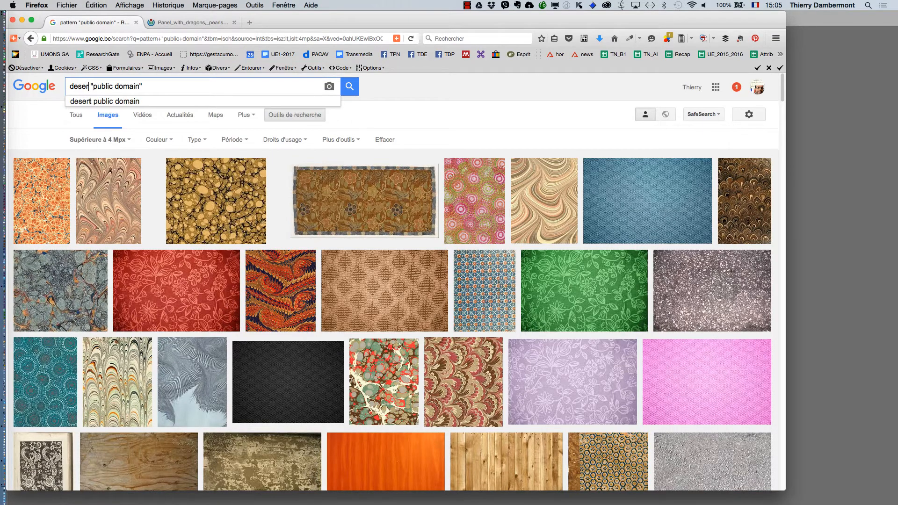
{"action": "type", "text": "t"}
{"action": "key", "text": "Return"}
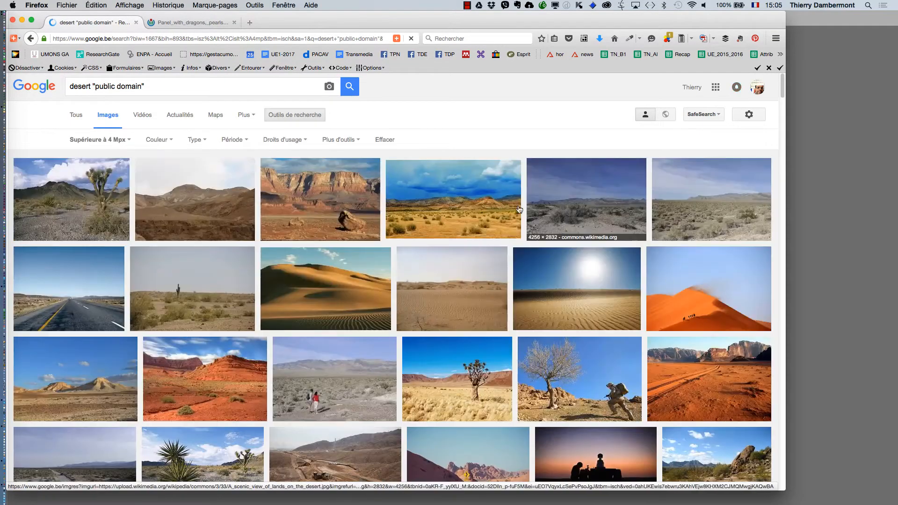
Open the result showing a golden desert plain under a deep blue sky in its own tab and display the full-size image.
{"action": "left_click", "coordinate": [411, 219], "text": "super"}
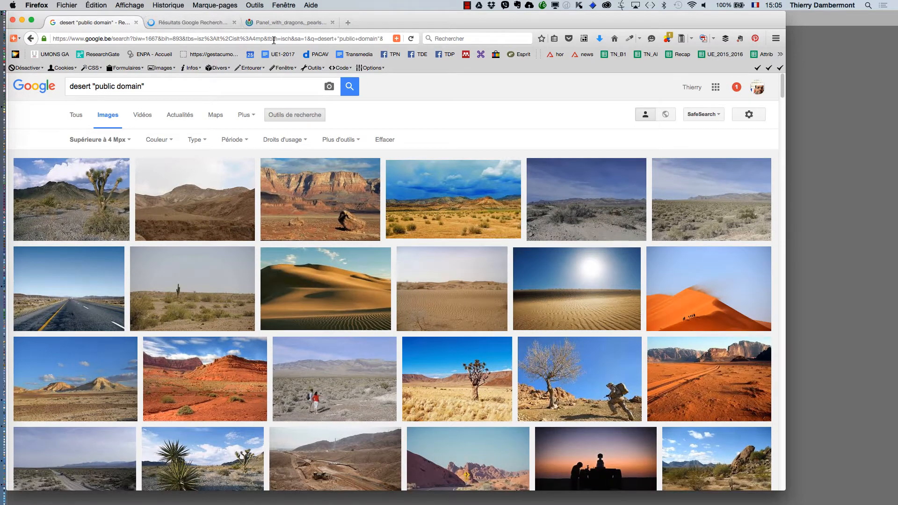
{"action": "left_click", "coordinate": [199, 23]}
{"action": "left_click", "coordinate": [610, 296]}
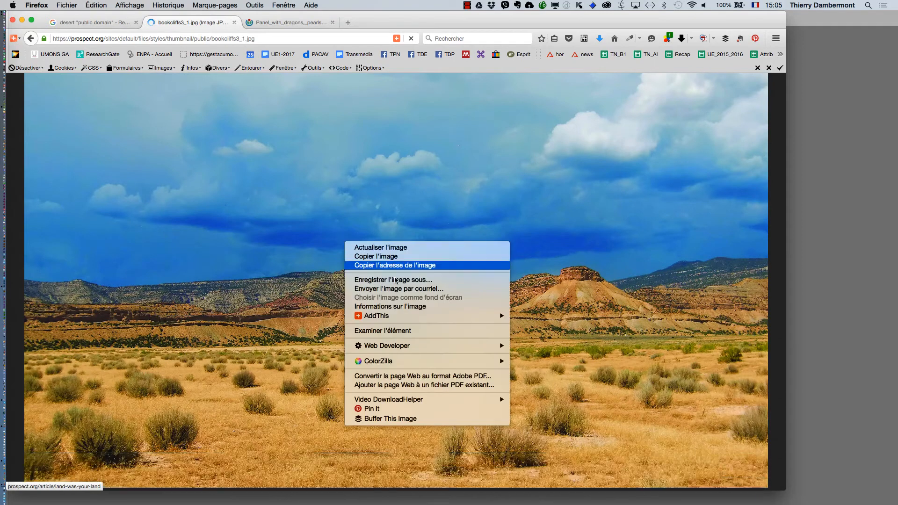
Save the desert image as bookcliffs3_1.jpg, creating a new folder "melangeur de couches" inside "PS pour les photographes - fev 2015".
{"action": "right_click", "coordinate": [345, 242]}
{"action": "left_click", "coordinate": [395, 280]}
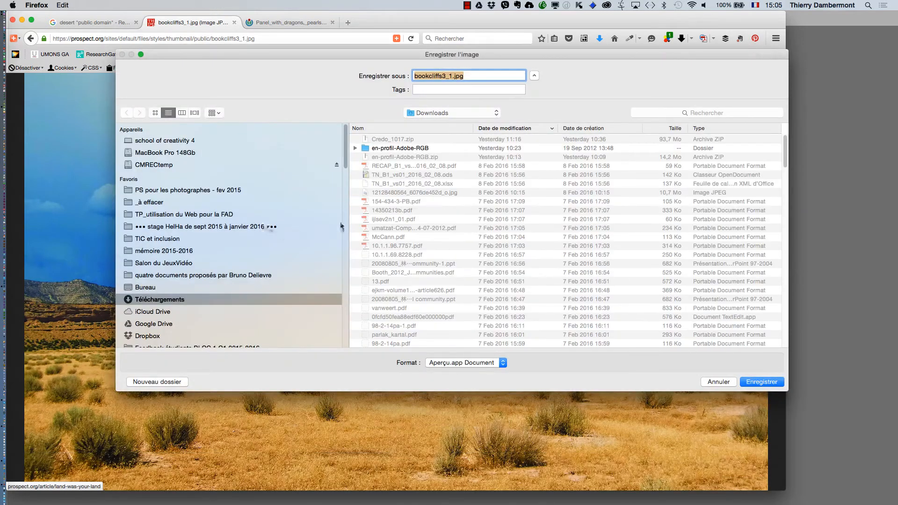
{"action": "left_click", "coordinate": [158, 190]}
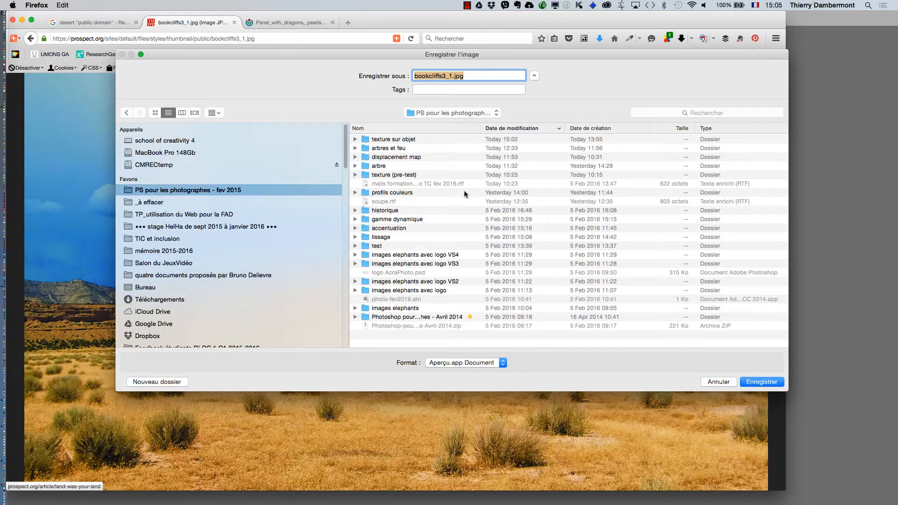
{"action": "left_click", "coordinate": [157, 381]}
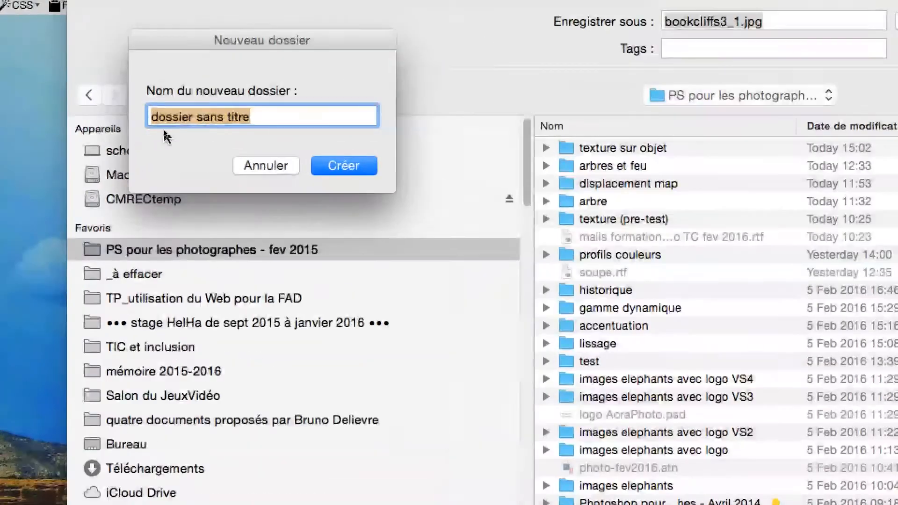
{"action": "type", "text": "melange"}
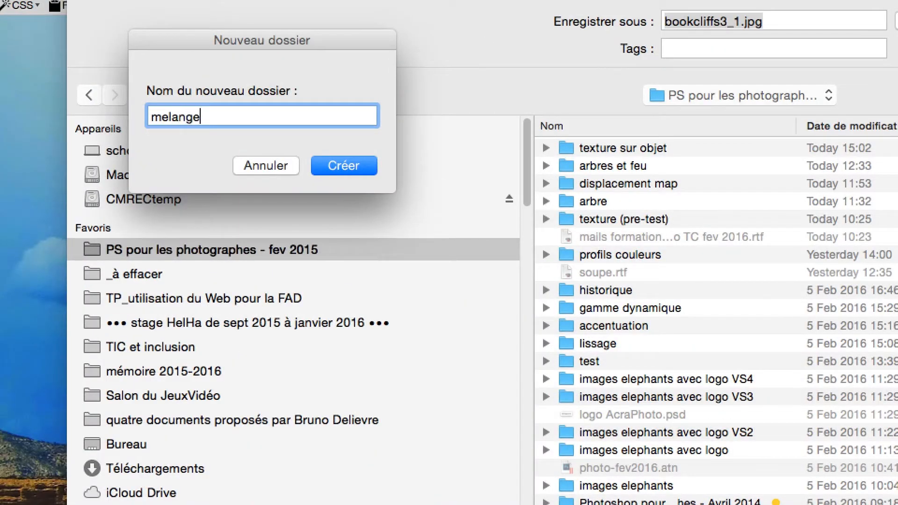
{"action": "type", "text": "ur de couches"}
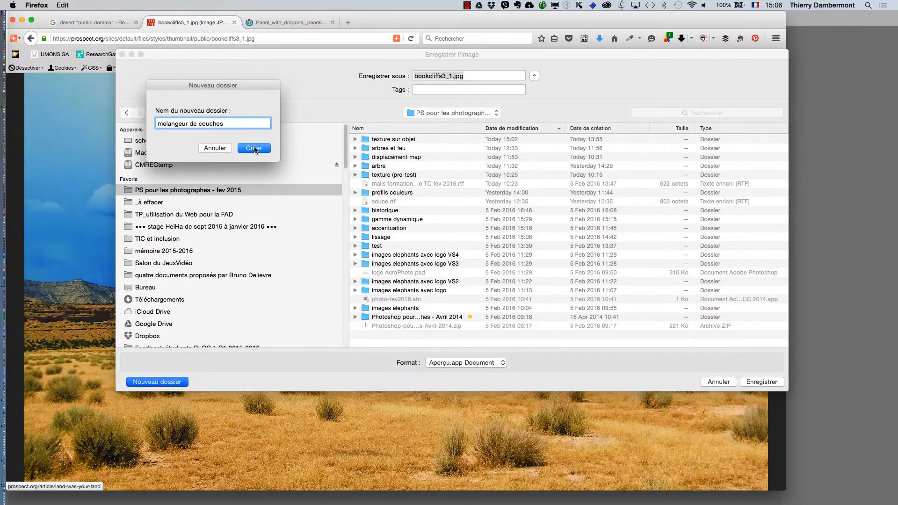
{"action": "left_click", "coordinate": [254, 148]}
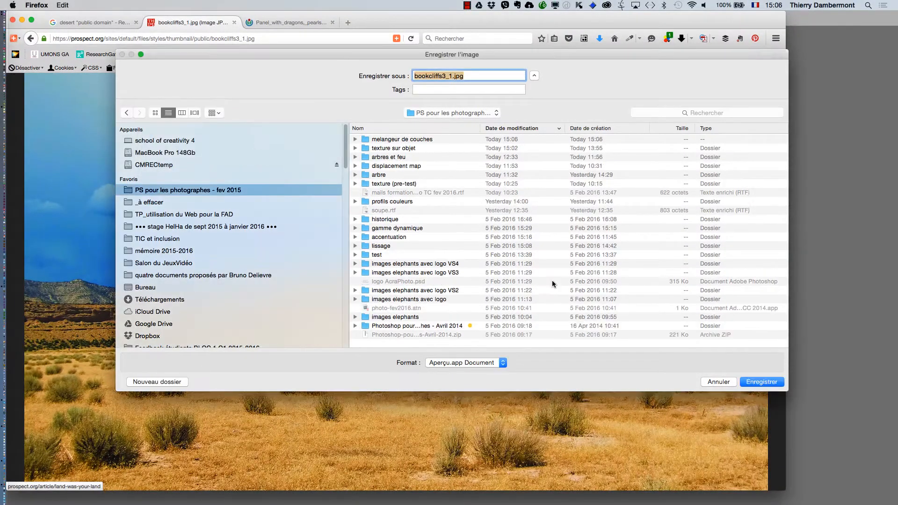
{"action": "left_click", "coordinate": [761, 382]}
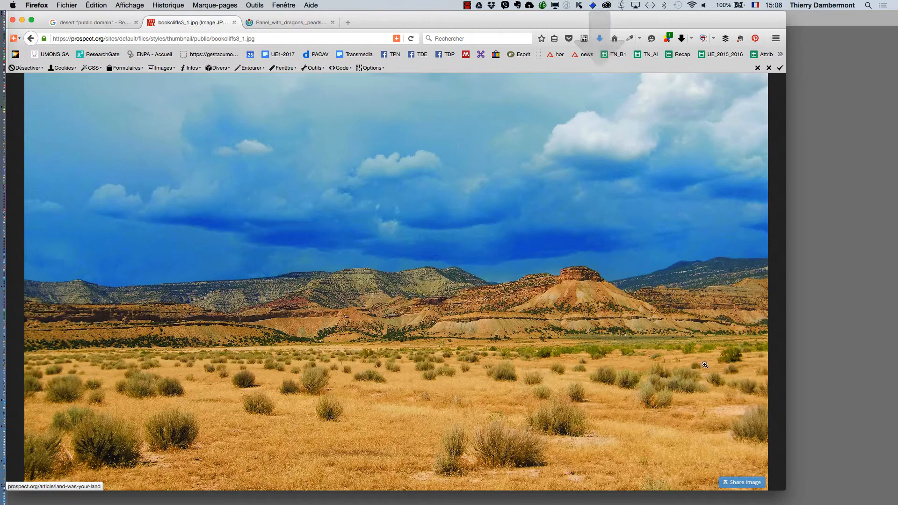
Minimise the browser window and switch to Photoshop.
{"action": "left_click", "coordinate": [22, 19]}
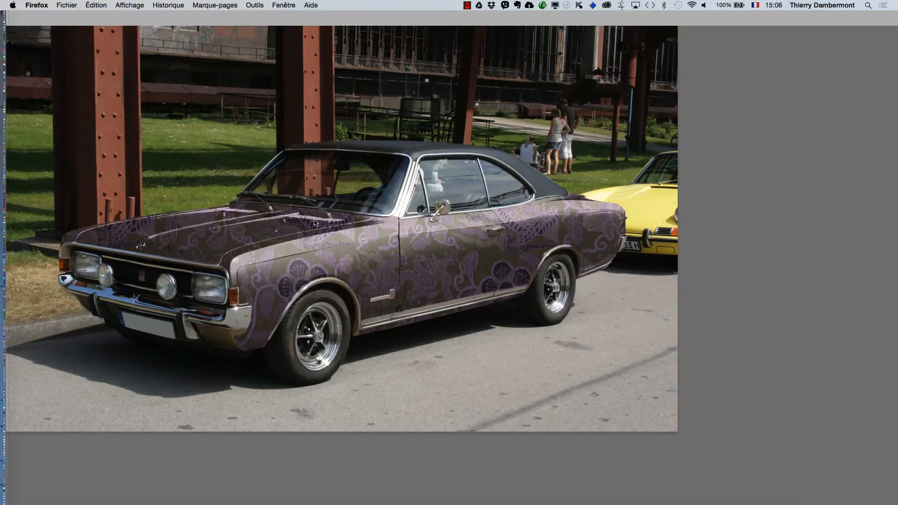
{"action": "key", "text": "super+Tab"}
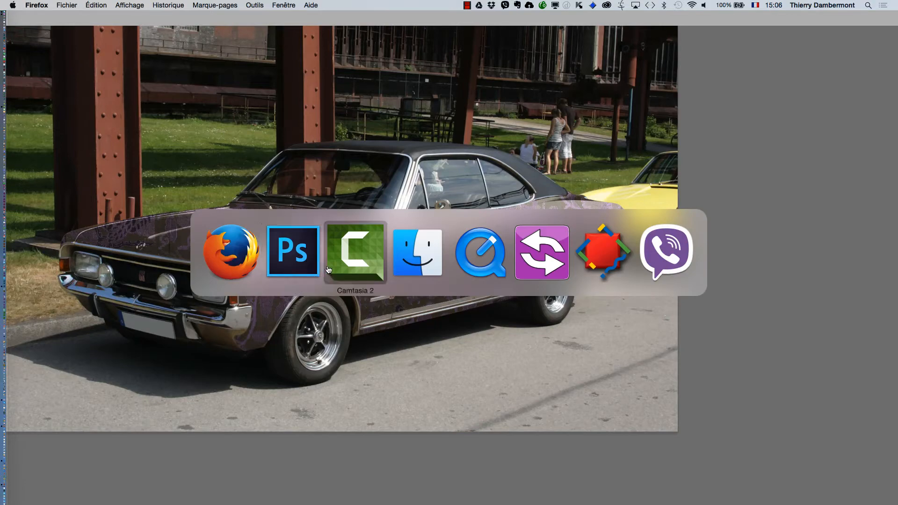
{"action": "left_click", "coordinate": [293, 251]}
Open bookcliffs3_1.jpg from the "melangeur de couches" folder and assign it the sRGB IEC61966-2.1 profile.
{"action": "left_click", "coordinate": [91, 5]}
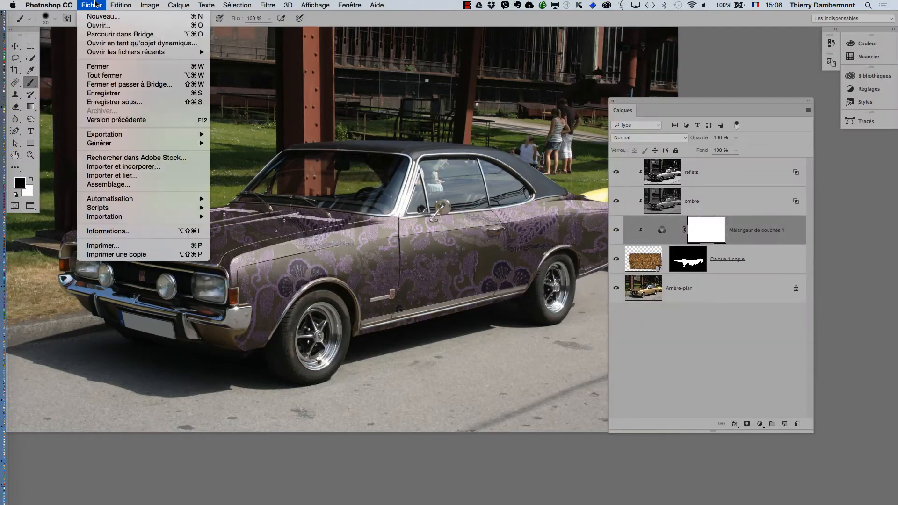
{"action": "left_click", "coordinate": [99, 25]}
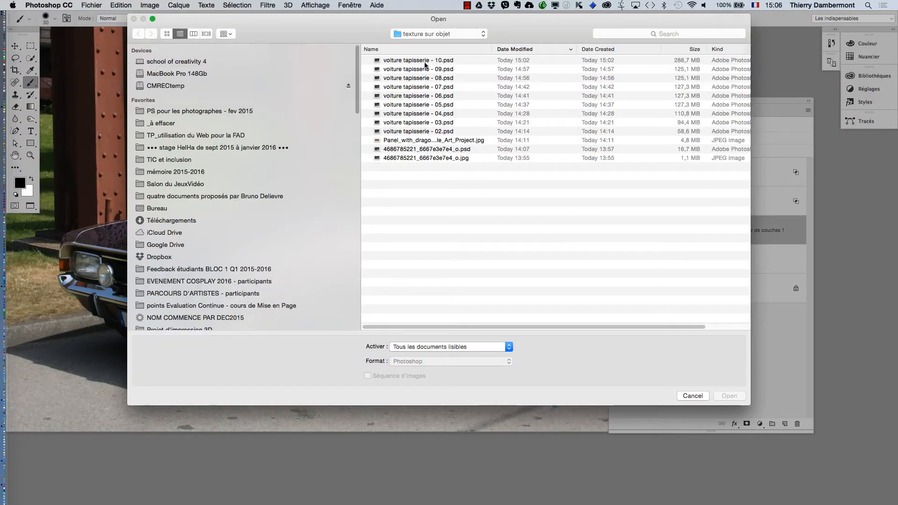
{"action": "left_click", "coordinate": [421, 36]}
{"action": "left_click", "coordinate": [423, 42]}
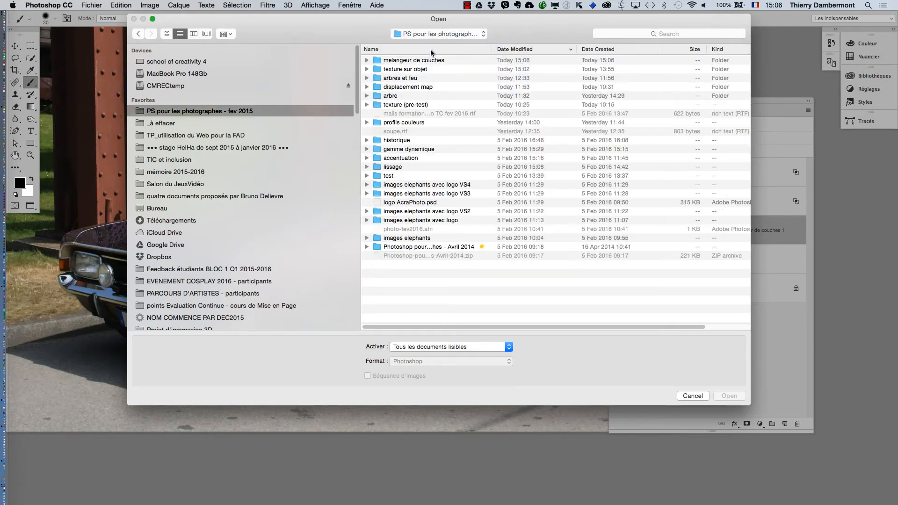
{"action": "double_click", "coordinate": [429, 61]}
{"action": "left_click", "coordinate": [422, 61]}
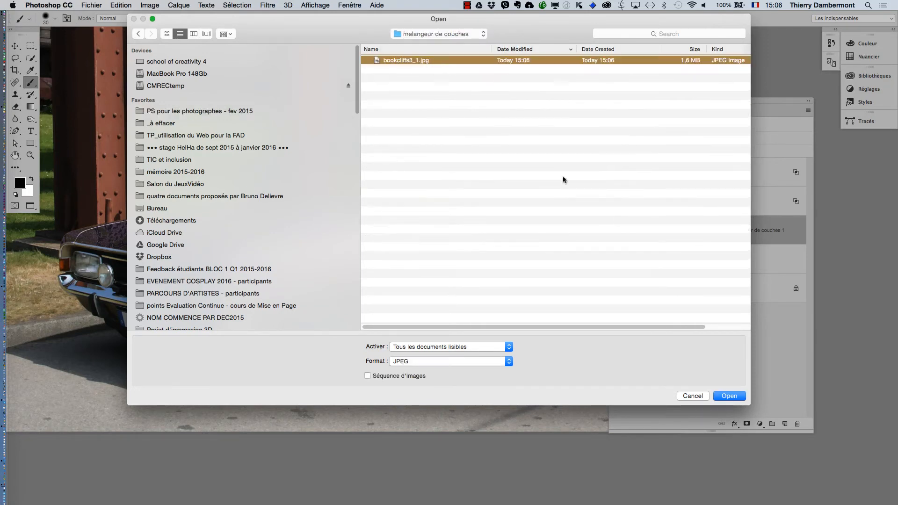
{"action": "left_click", "coordinate": [729, 396]}
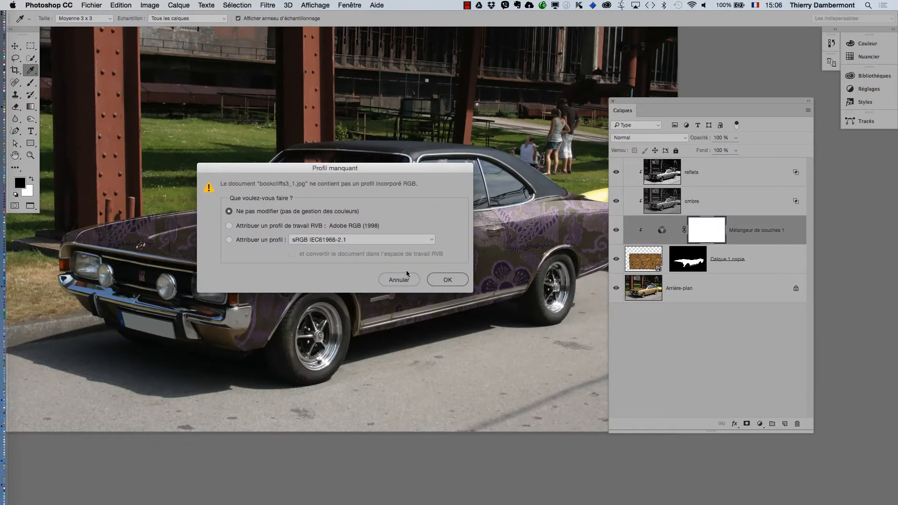
{"action": "left_click", "coordinate": [241, 240]}
{"action": "left_click", "coordinate": [455, 280]}
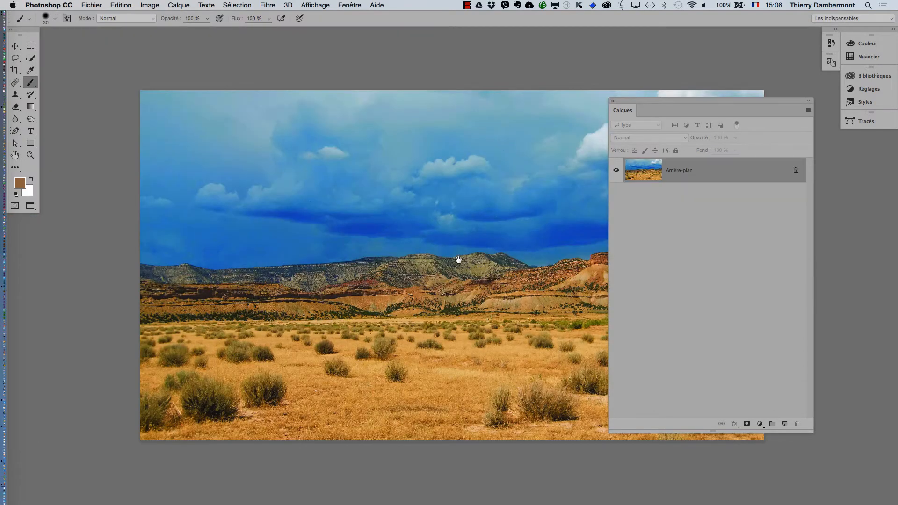
Add a Channel Mixer (Mélangeur de couches) adjustment layer with default options above the desert background.
{"action": "left_click_drag", "start_coordinate": [458, 260], "coordinate": [332, 251]}
{"action": "left_click", "coordinate": [178, 5]}
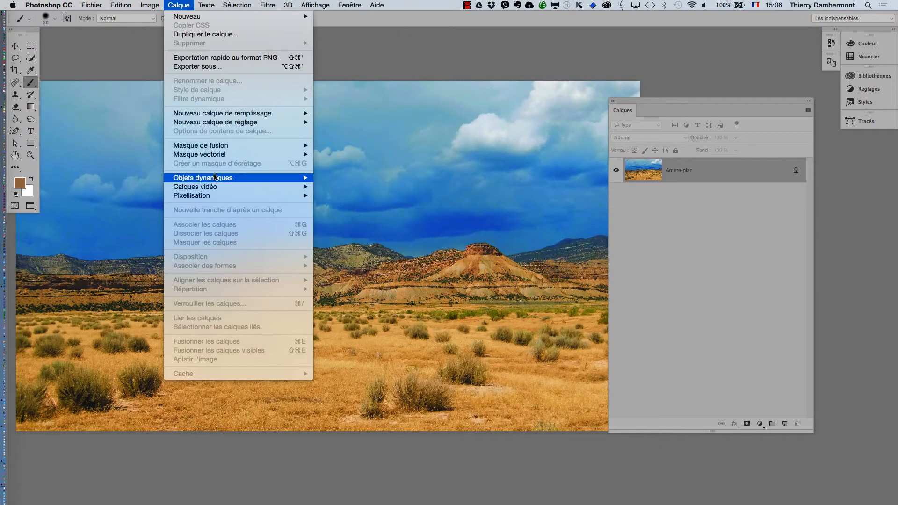
{"action": "mouse_move", "coordinate": [279, 122]}
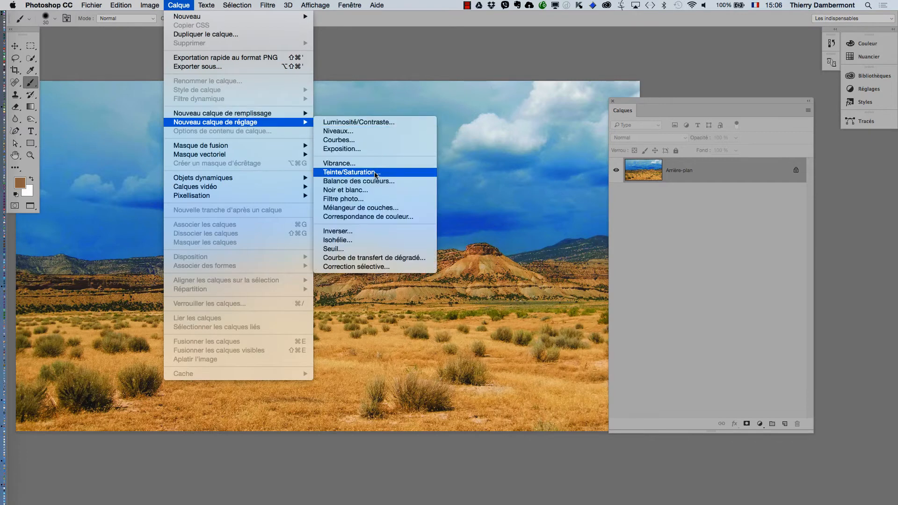
{"action": "left_click", "coordinate": [377, 207]}
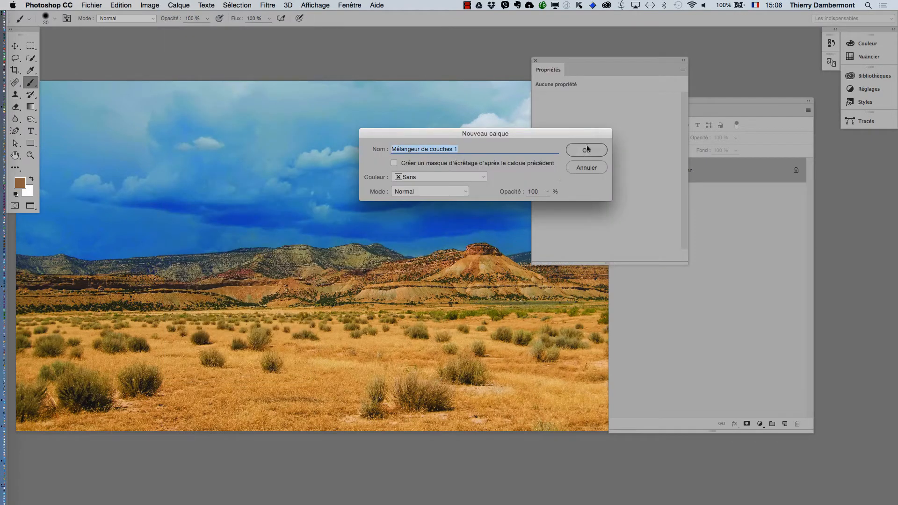
{"action": "left_click", "coordinate": [586, 149]}
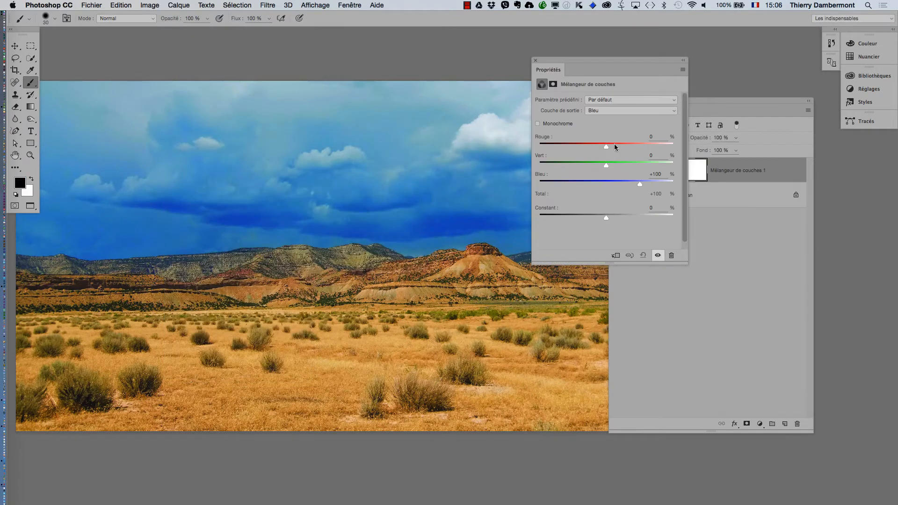
For the Rouge output channel, set the red contribution to 0% and the green contribution to +100%.
{"action": "left_click", "coordinate": [597, 115]}
{"action": "left_click", "coordinate": [606, 94]}
{"action": "left_click", "coordinate": [605, 145]}
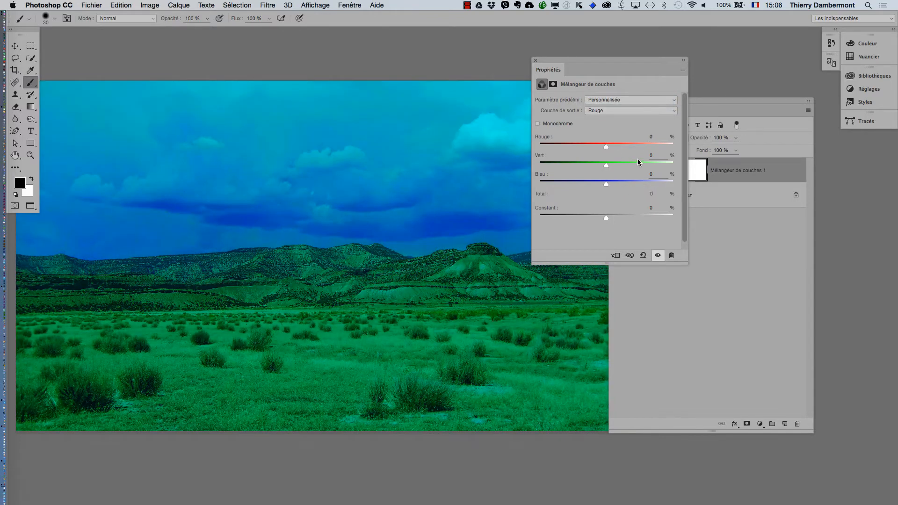
{"action": "left_click", "coordinate": [640, 162]}
For the Vert output channel, set the green contribution to -1% and the red contribution to +100%.
{"action": "left_click", "coordinate": [605, 116]}
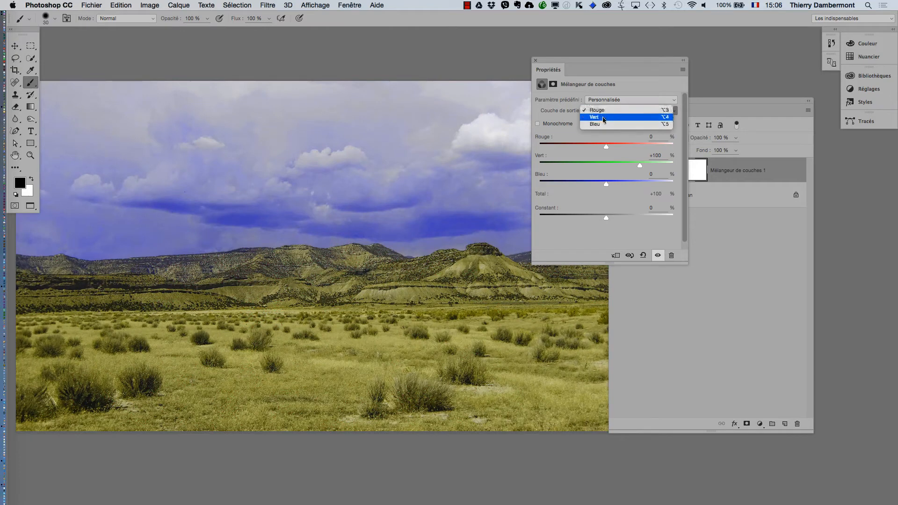
{"action": "left_click", "coordinate": [608, 121]}
{"action": "left_click", "coordinate": [606, 163]}
{"action": "mouse_move", "coordinate": [606, 165]}
{"action": "left_mouse_down"}
{"action": "mouse_move", "coordinate": [635, 146]}
{"action": "mouse_move", "coordinate": [608, 156]}
{"action": "left_mouse_up"}
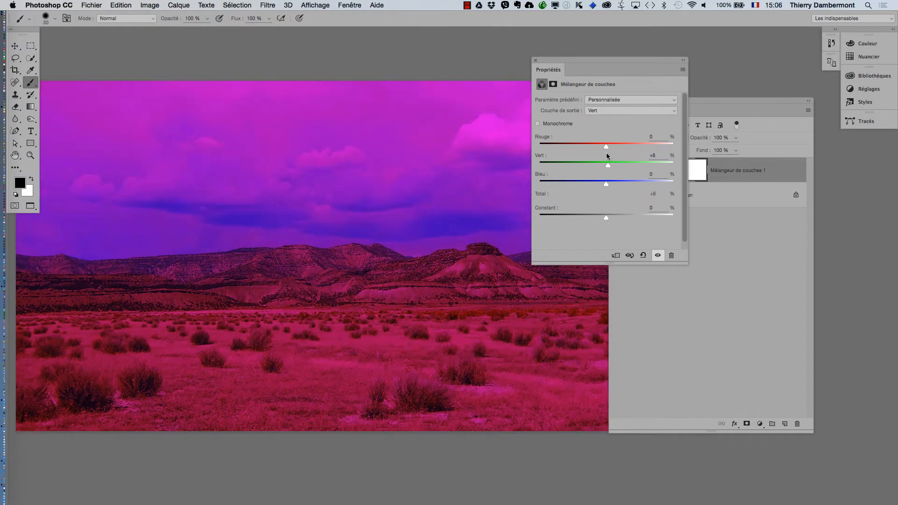
{"action": "left_click", "coordinate": [638, 143]}
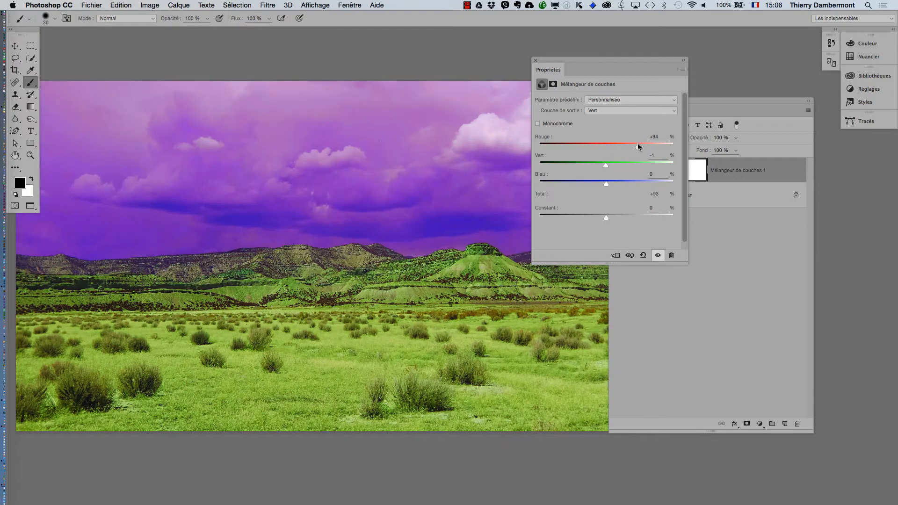
For the Bleu output channel, set the red contribution to +106%, green to -3% and blue to +6%.
{"action": "left_click", "coordinate": [598, 111]}
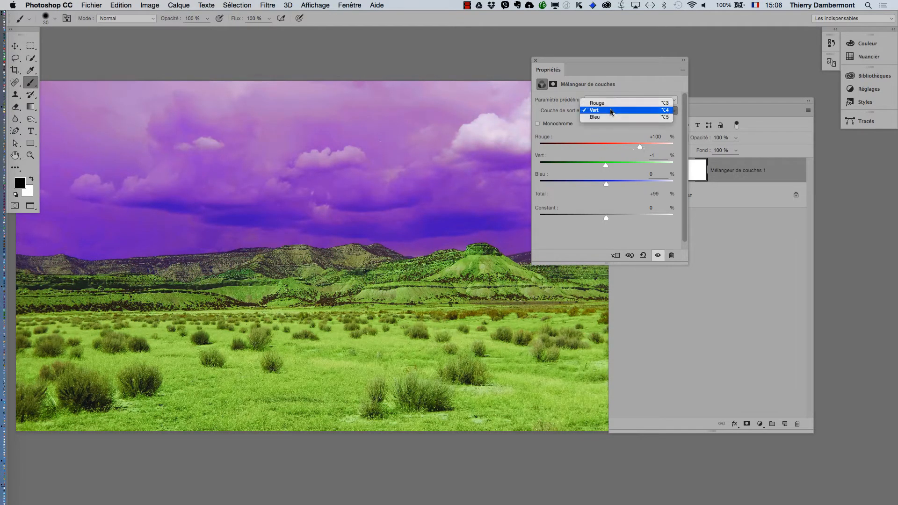
{"action": "left_click", "coordinate": [608, 118]}
{"action": "left_click_drag", "start_coordinate": [622, 185], "coordinate": [639, 167]}
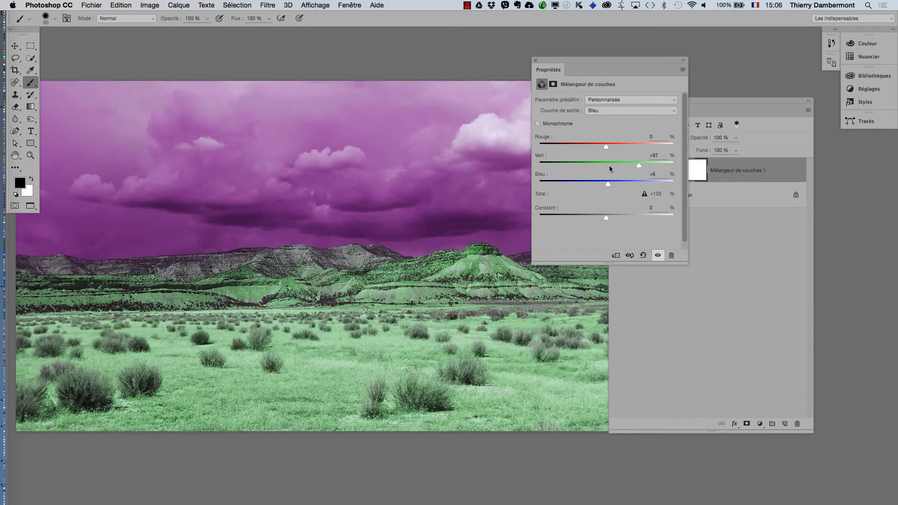
{"action": "left_click_drag", "start_coordinate": [608, 165], "coordinate": [642, 149]}
{"action": "left_click_drag", "start_coordinate": [640, 150], "coordinate": [641, 150]}
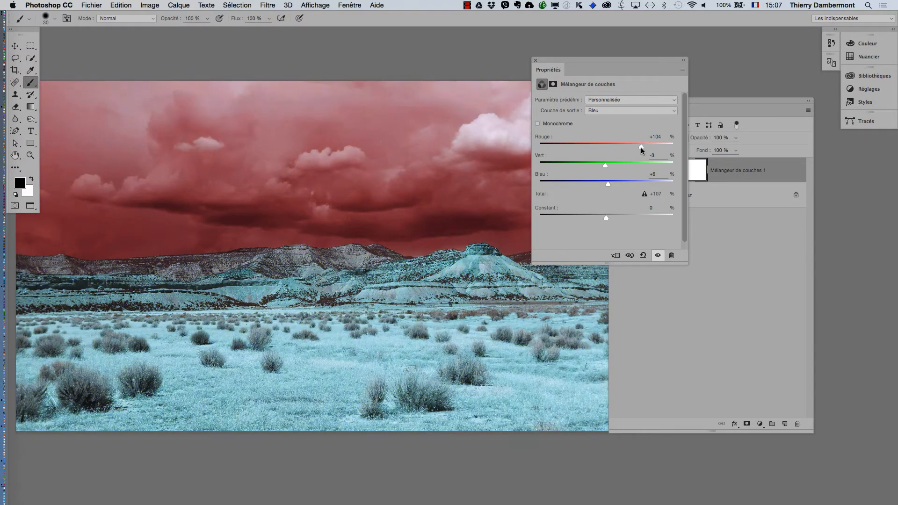
Move the mixer settings away from the image and set the Vert output channel to +21% red and +86% green.
{"action": "left_click_drag", "start_coordinate": [555, 59], "coordinate": [671, 43]}
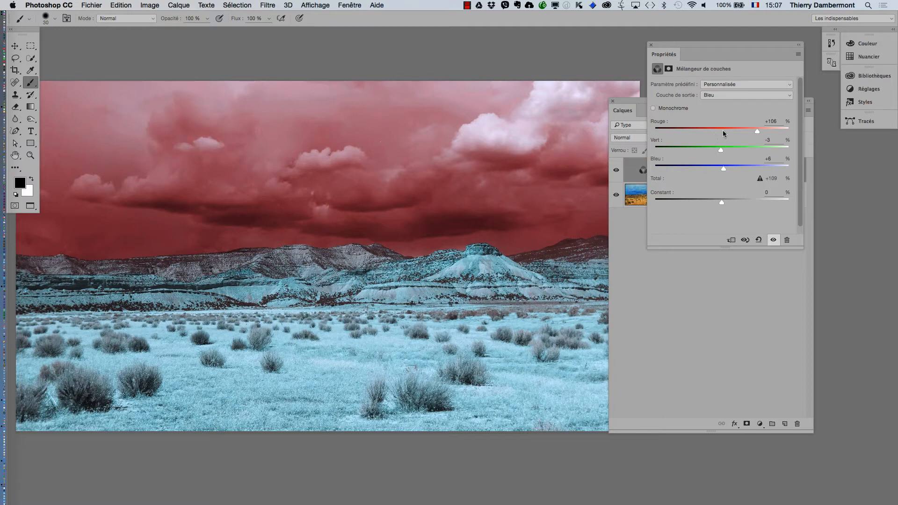
{"action": "left_click", "coordinate": [717, 95]}
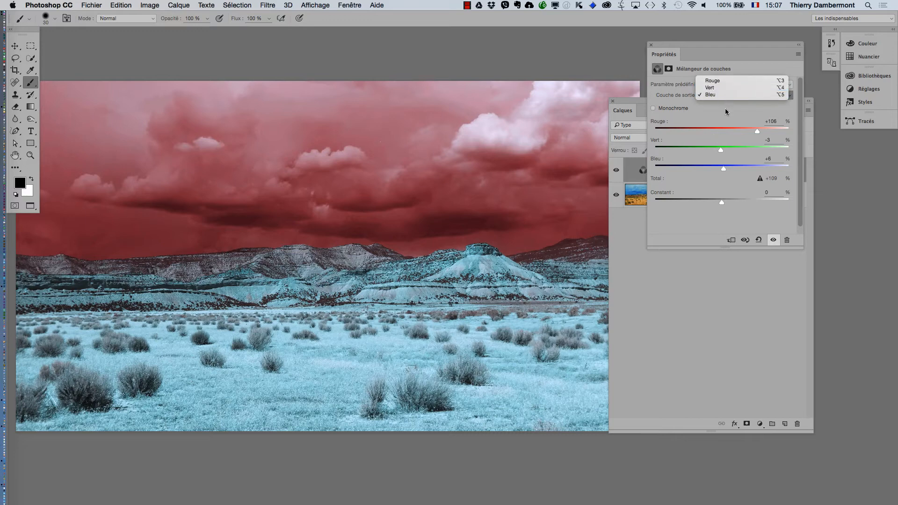
{"action": "left_click", "coordinate": [720, 88]}
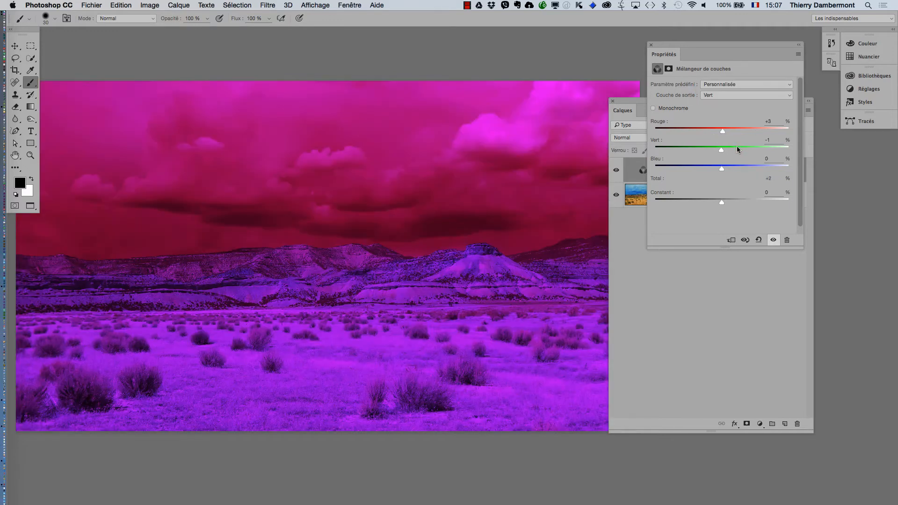
{"action": "left_click_drag", "start_coordinate": [738, 149], "coordinate": [728, 128]}
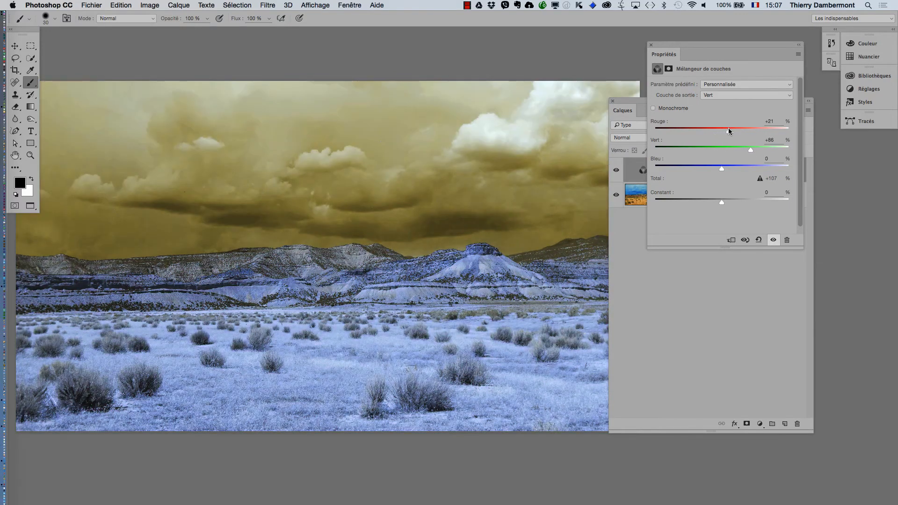
Set the blue contribution of the Vert output channel to -8% and close the mixer settings.
{"action": "left_click_drag", "start_coordinate": [730, 168], "coordinate": [719, 167]}
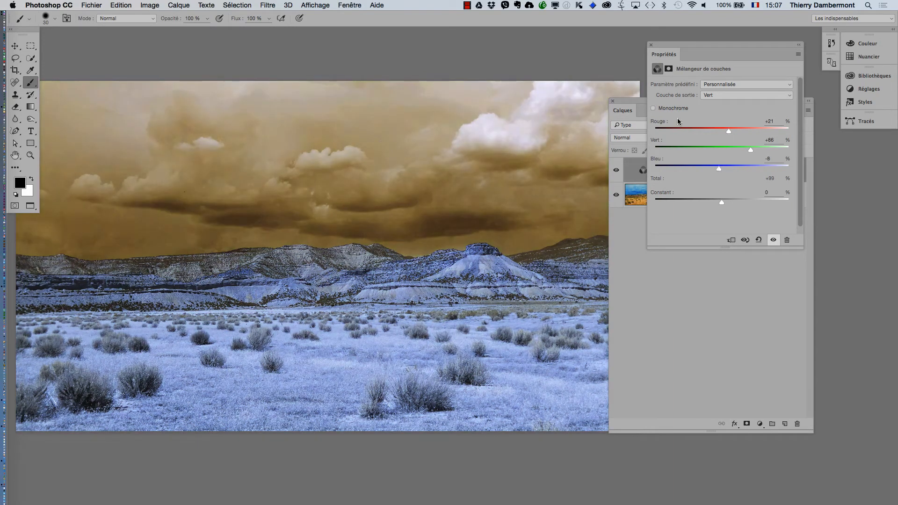
{"action": "left_click", "coordinate": [711, 93]}
{"action": "left_click", "coordinate": [712, 84]}
{"action": "left_click", "coordinate": [651, 45]}
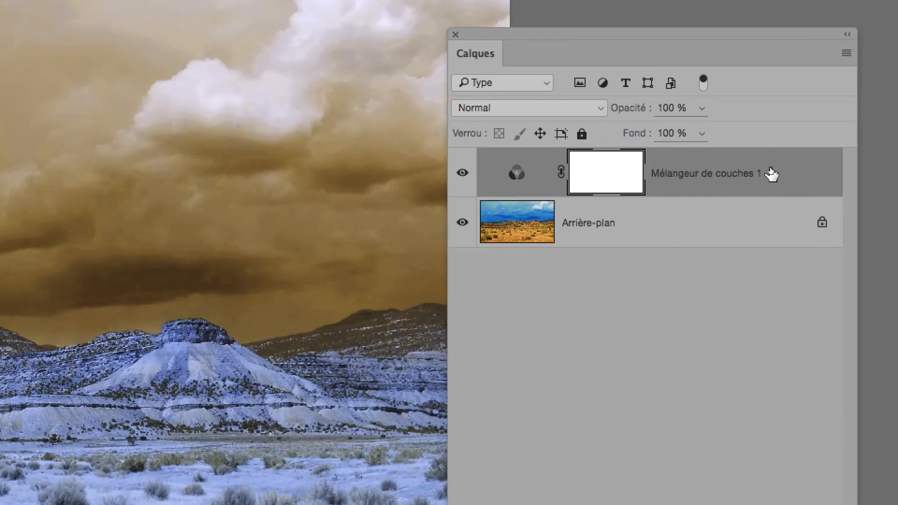
Duplicate the Mélangeur de couches 1 adjustment layer and hide the original beneath the copy.
{"action": "left_click_drag", "start_coordinate": [771, 173], "coordinate": [793, 504]}
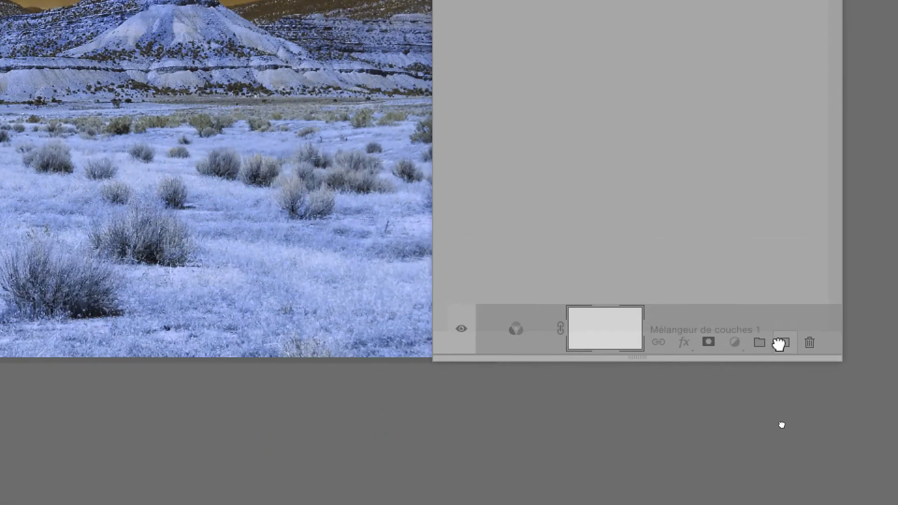
{"action": "left_click_drag", "start_coordinate": [778, 344], "coordinate": [779, 344]}
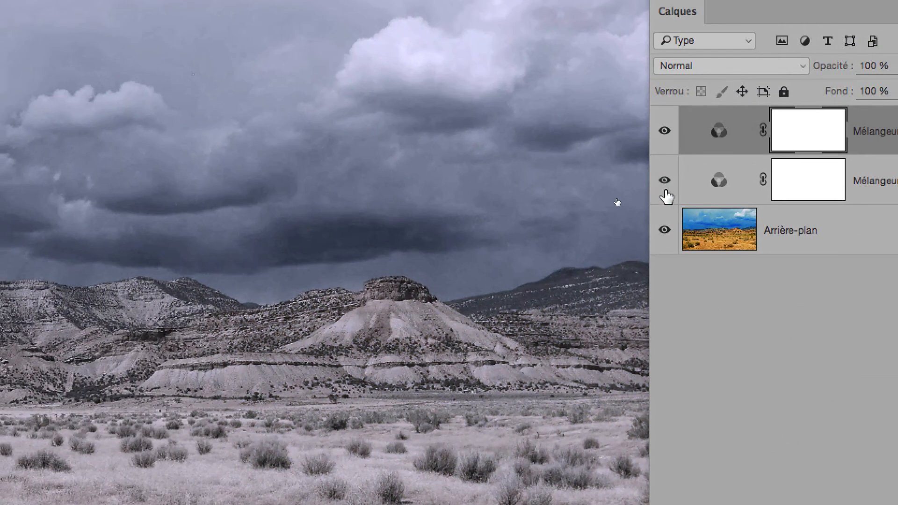
{"action": "left_click", "coordinate": [665, 184]}
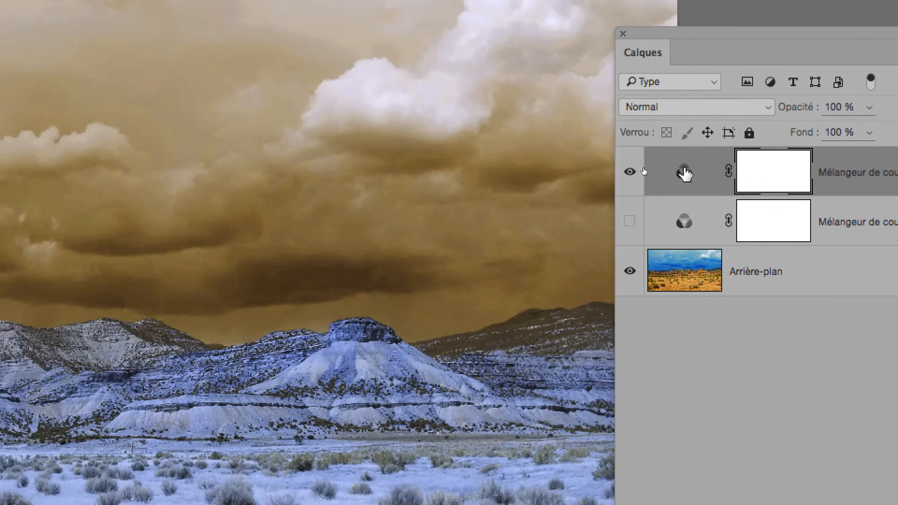
In the copied mixer layer, set the Vert output channel to +89% red, +10% green and -7% blue.
{"action": "double_click", "coordinate": [684, 173]}
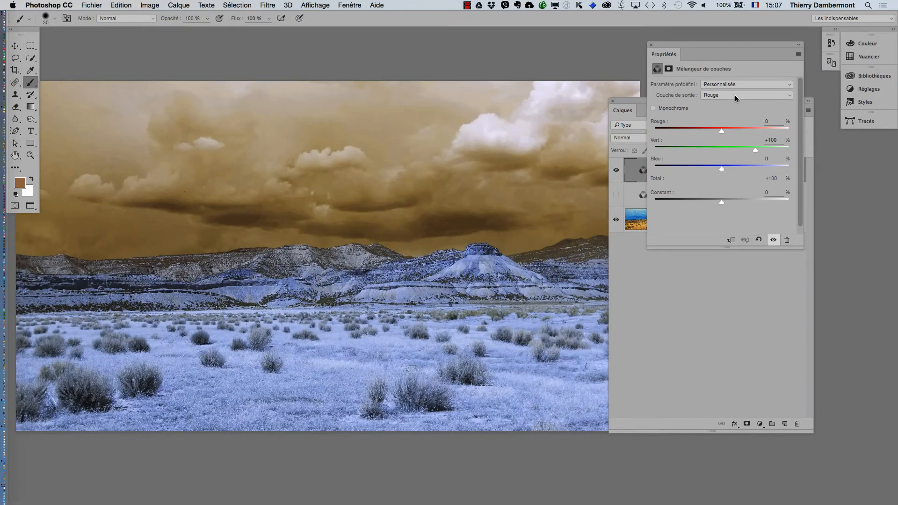
{"action": "left_click", "coordinate": [765, 57]}
{"action": "left_click", "coordinate": [733, 102]}
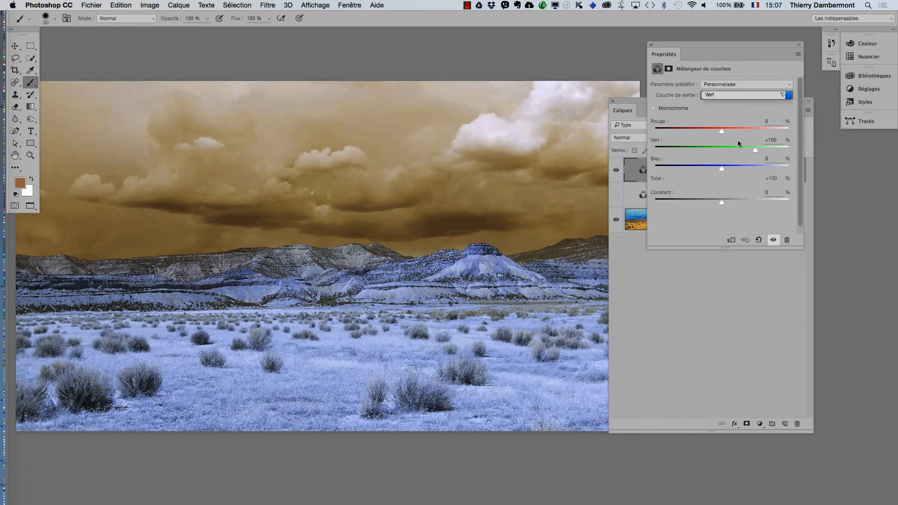
{"action": "mouse_move", "coordinate": [755, 150]}
{"action": "left_mouse_down"}
{"action": "mouse_move", "coordinate": [724, 150]}
{"action": "mouse_move", "coordinate": [751, 133]}
{"action": "left_mouse_up"}
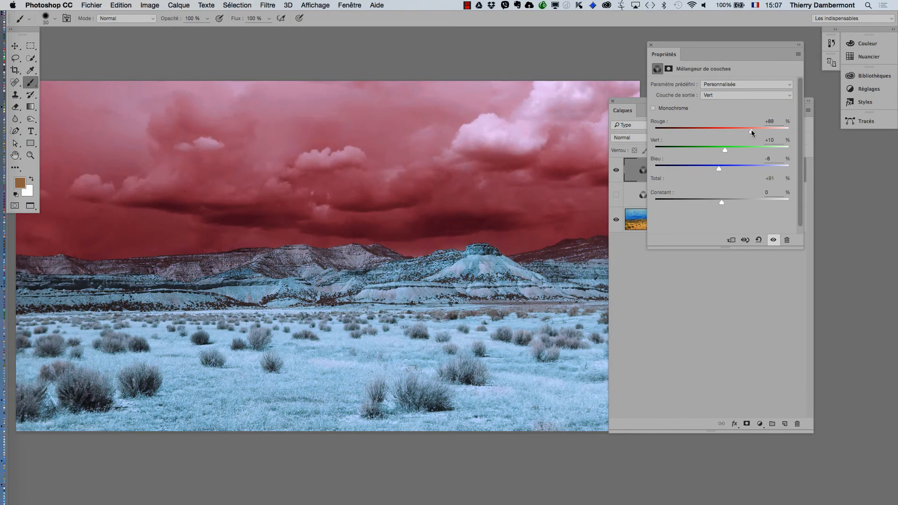
{"action": "mouse_move", "coordinate": [722, 165]}
{"action": "left_mouse_down"}
{"action": "mouse_move", "coordinate": [736, 166]}
{"action": "mouse_move", "coordinate": [719, 167]}
{"action": "left_mouse_up"}
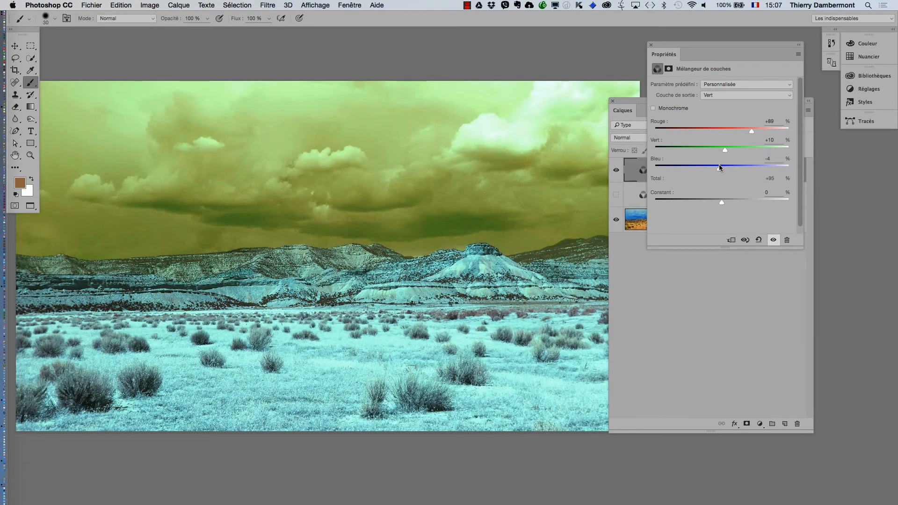
{"action": "left_click", "coordinate": [729, 95]}
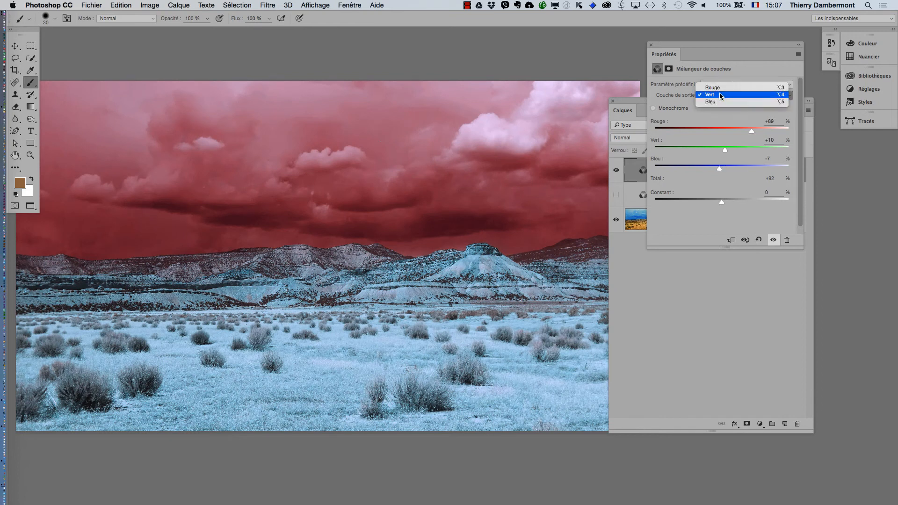
Move the settings clear of the layers list and set the Bleu output channel to +11% red, +99% green and -85% blue.
{"action": "left_click", "coordinate": [701, 46]}
{"action": "left_click_drag", "start_coordinate": [703, 46], "coordinate": [426, 51]}
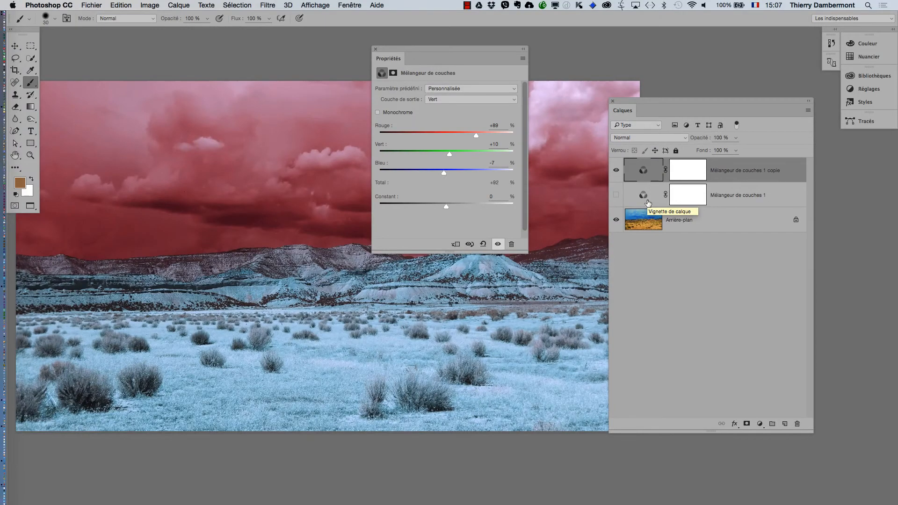
{"action": "left_click", "coordinate": [437, 99]}
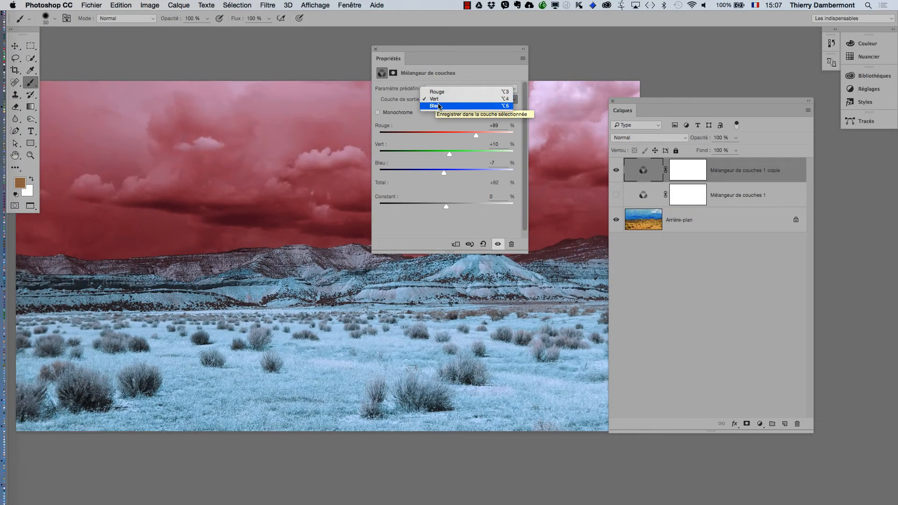
{"action": "left_click", "coordinate": [442, 109]}
{"action": "left_click", "coordinate": [449, 134]}
{"action": "left_click_drag", "start_coordinate": [454, 150], "coordinate": [479, 152]}
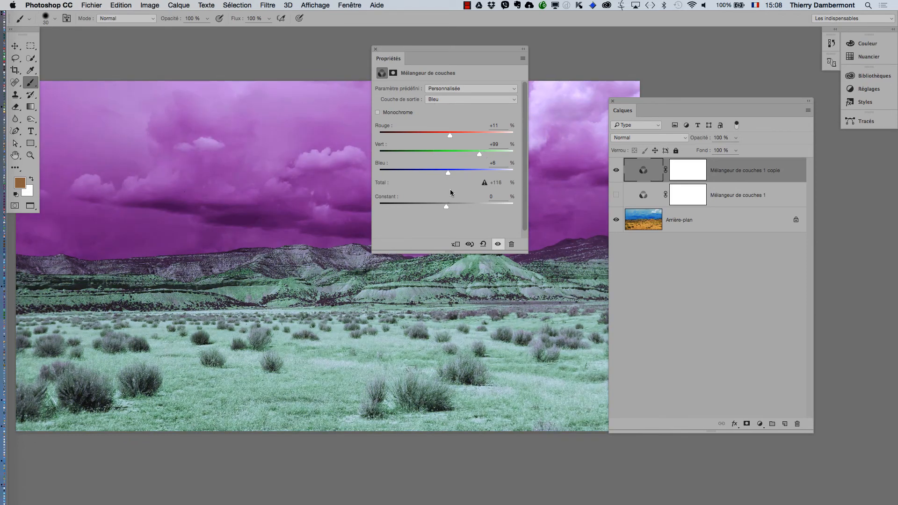
{"action": "left_click_drag", "start_coordinate": [432, 172], "coordinate": [416, 171]}
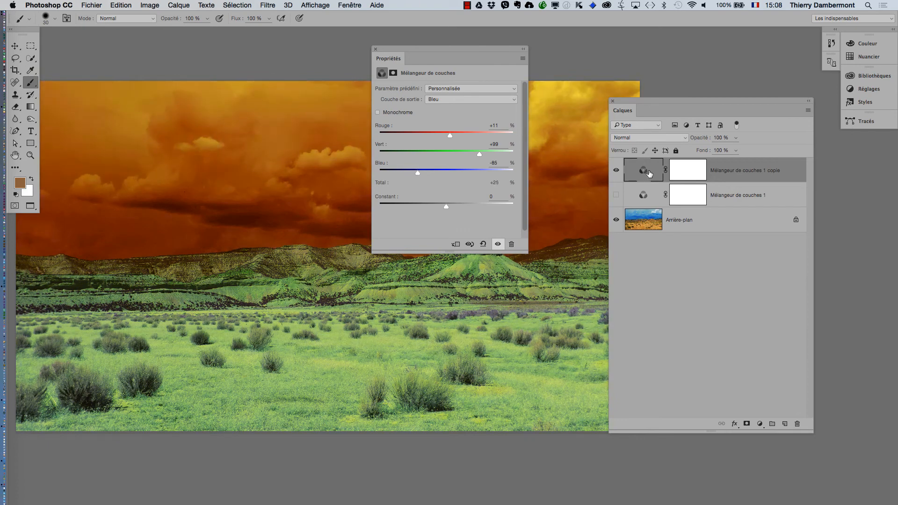
Duplicate the Mélangeur de couches 1 copie layer and hide the layer it was copied from.
{"action": "left_click_drag", "start_coordinate": [645, 177], "coordinate": [788, 423]}
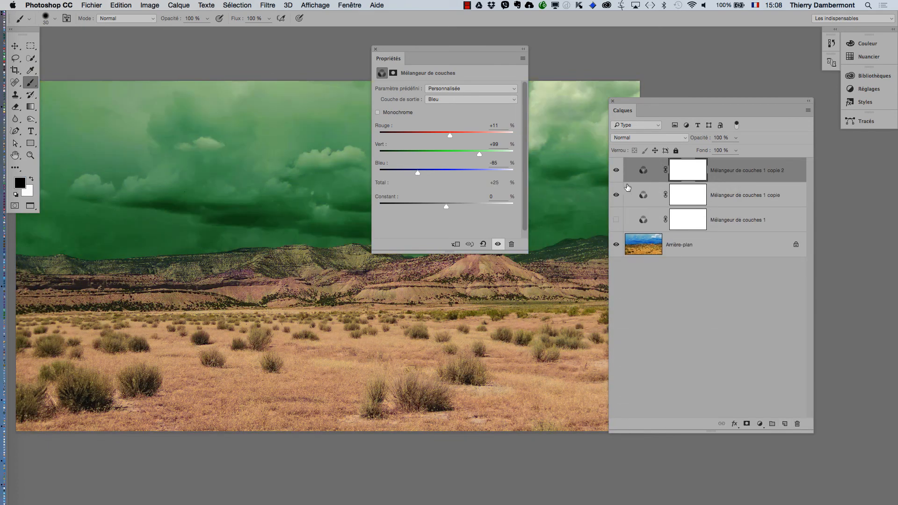
{"action": "left_click", "coordinate": [616, 196]}
In the newest mixer copy, set the red contribution of the Rouge output channel to +76%.
{"action": "left_click", "coordinate": [447, 99]}
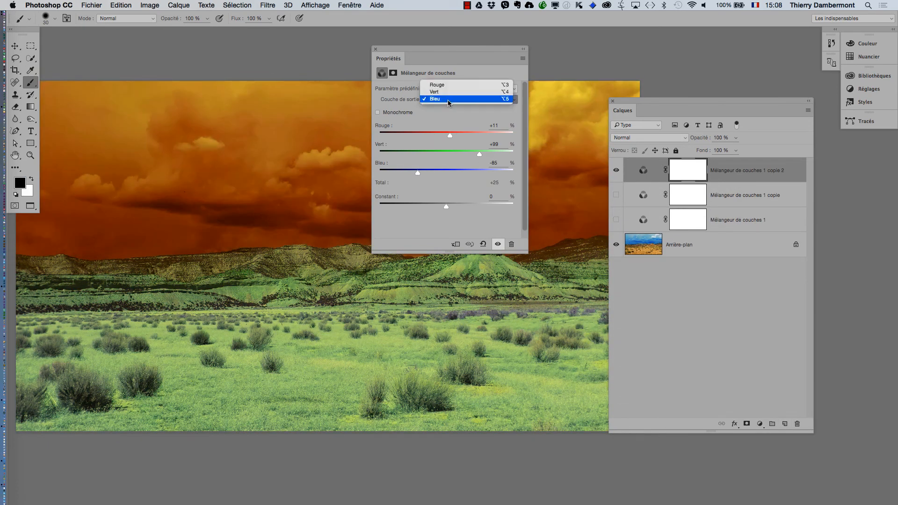
{"action": "left_click", "coordinate": [445, 85]}
{"action": "left_click", "coordinate": [472, 136]}
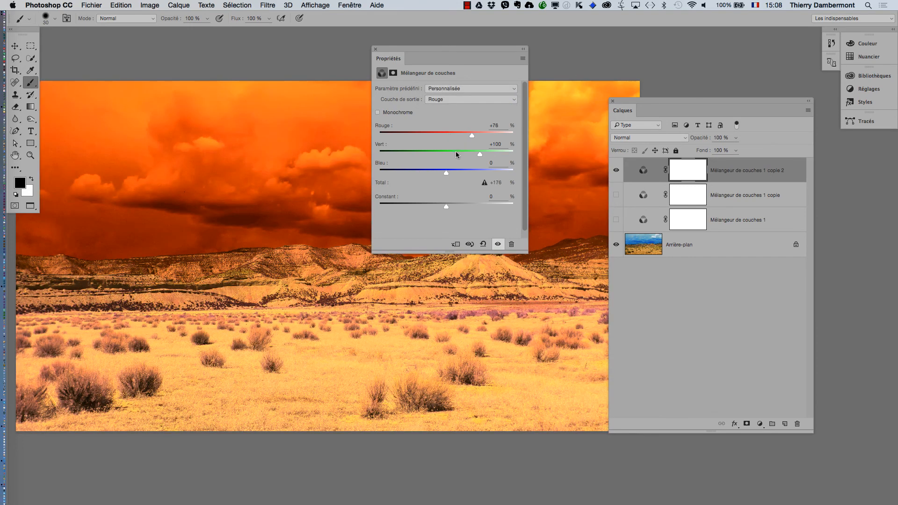
Move the mixer settings off the sky and compare the three mixer layers by toggling their visibility, leaving all three hidden.
{"action": "left_click_drag", "start_coordinate": [392, 50], "coordinate": [334, 323]}
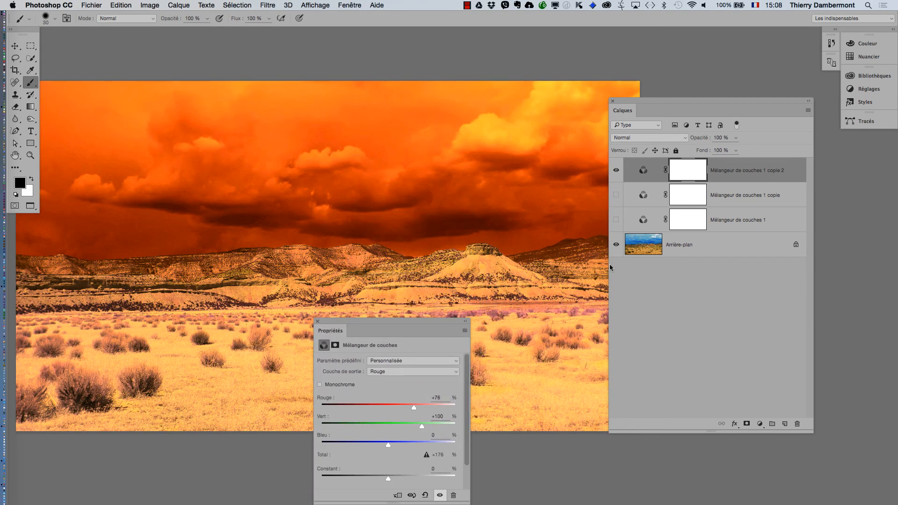
{"action": "left_click", "coordinate": [615, 171]}
{"action": "left_click", "coordinate": [616, 171]}
{"action": "left_click", "coordinate": [615, 195]}
{"action": "left_click", "coordinate": [614, 196]}
{"action": "left_click", "coordinate": [615, 170]}
{"action": "left_click", "coordinate": [616, 220]}
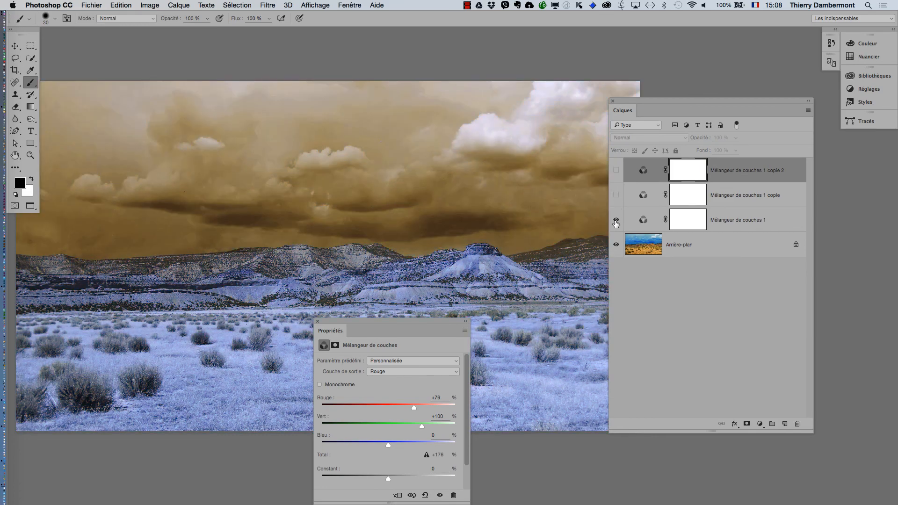
{"action": "left_click", "coordinate": [615, 220]}
{"action": "left_click", "coordinate": [615, 195]}
{"action": "left_click", "coordinate": [615, 195]}
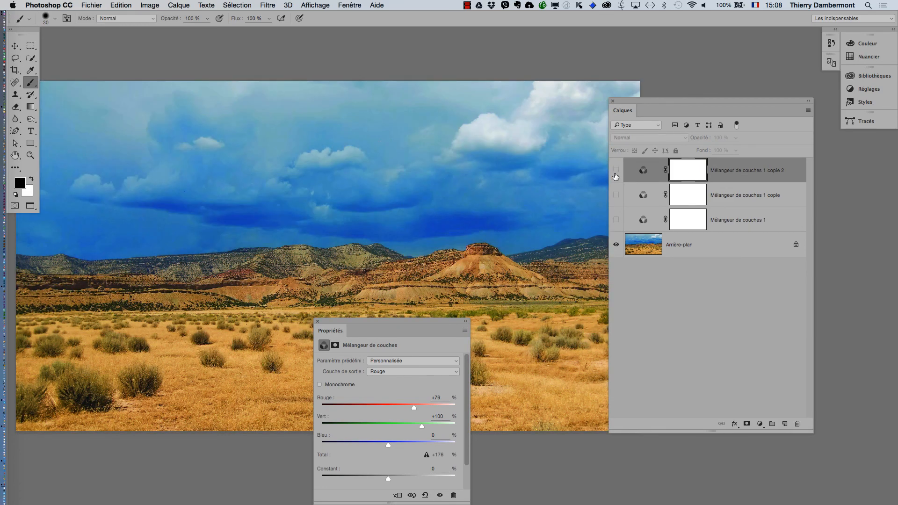
{"action": "left_click", "coordinate": [616, 171]}
{"action": "left_click", "coordinate": [616, 171]}
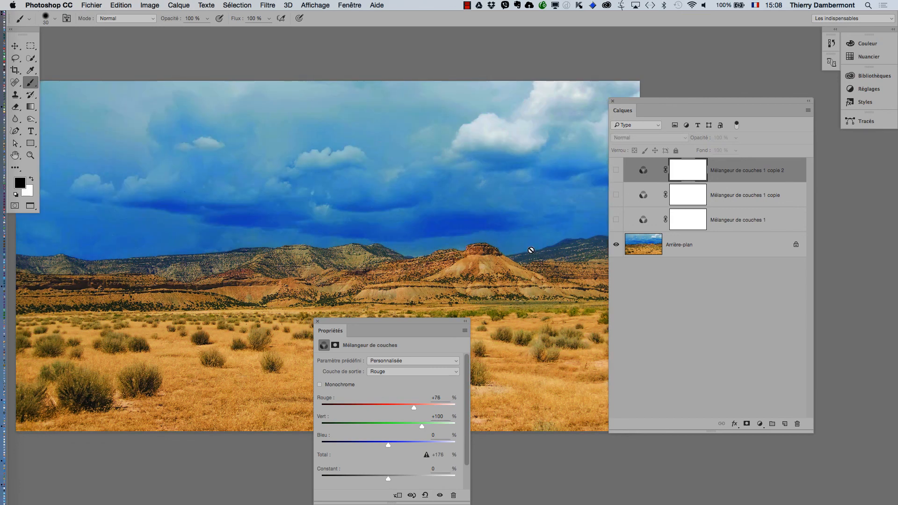
Close the mixer settings and move the layers list completely off the desert photo.
{"action": "left_click", "coordinate": [317, 321]}
{"action": "left_click_drag", "start_coordinate": [625, 101], "coordinate": [697, 91]}
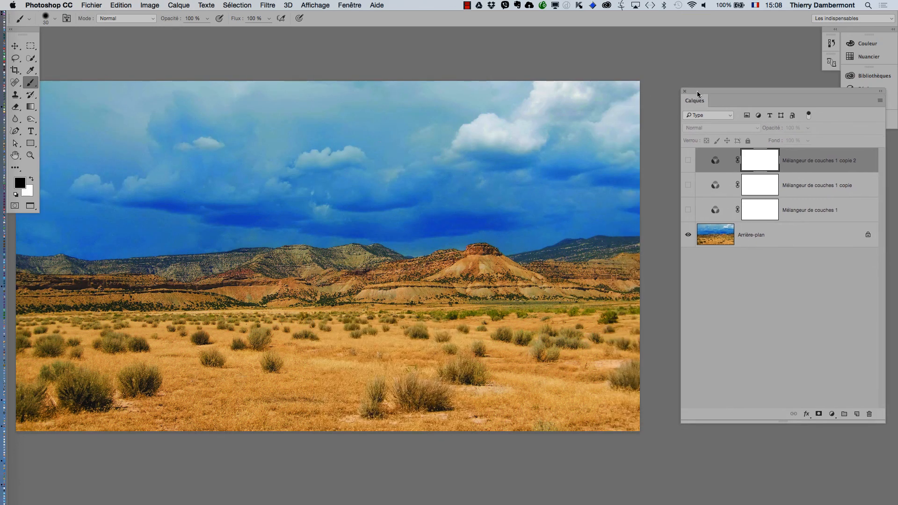